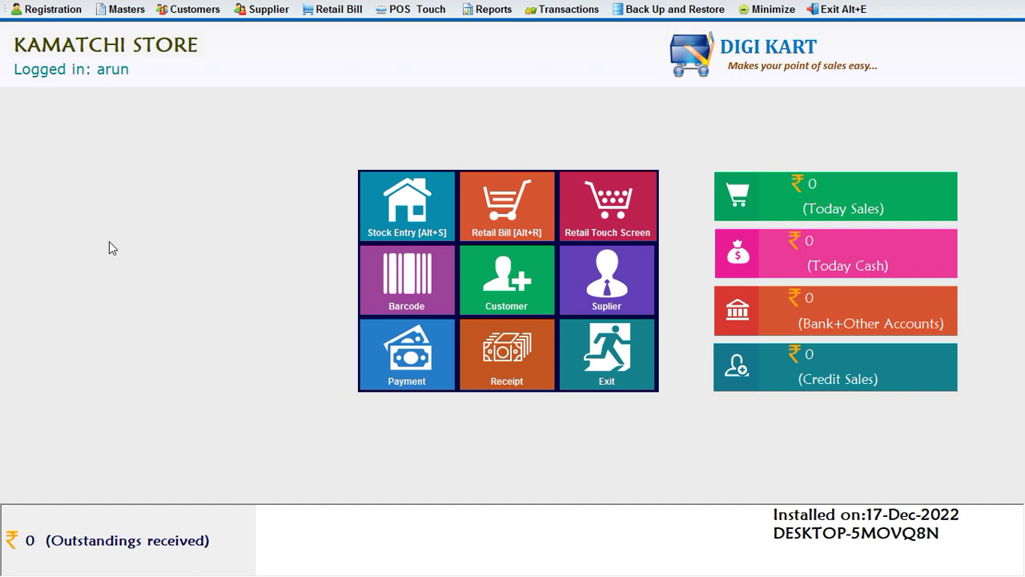
Re-save the Manager employee specialization and close the Specialization list.
click(122, 14)
click(143, 188)
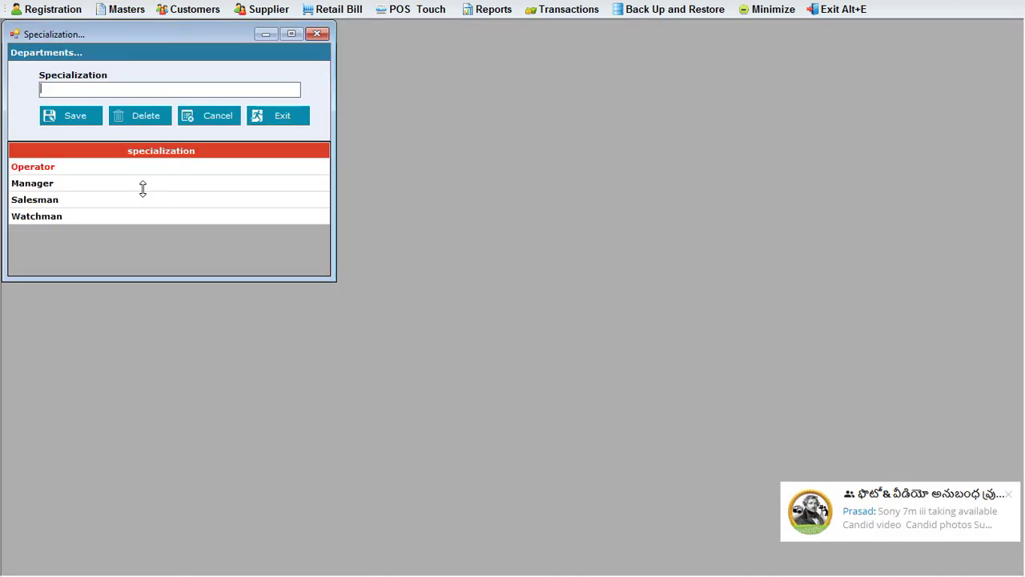
click(32, 185)
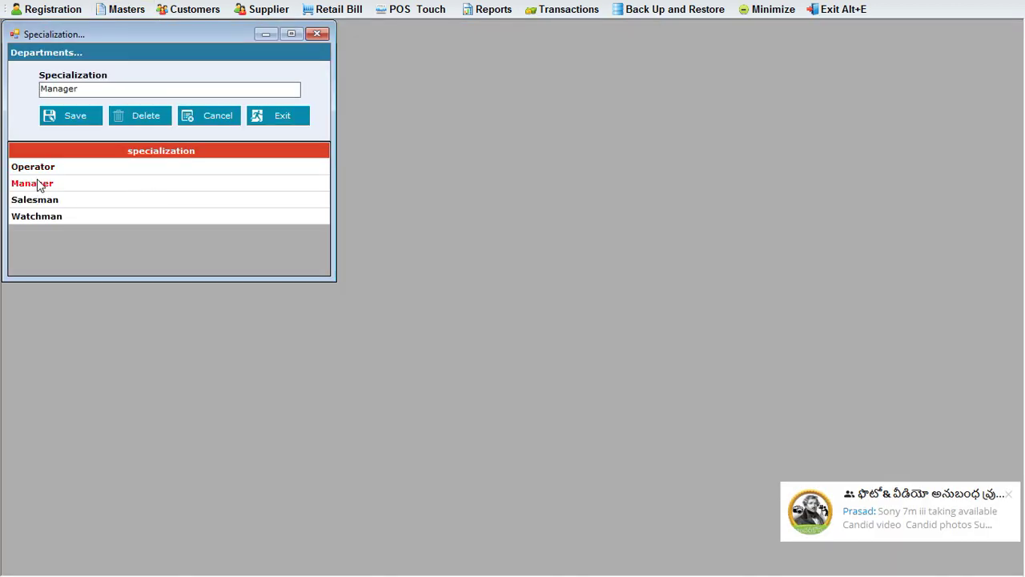
drag(86, 89, 20, 88)
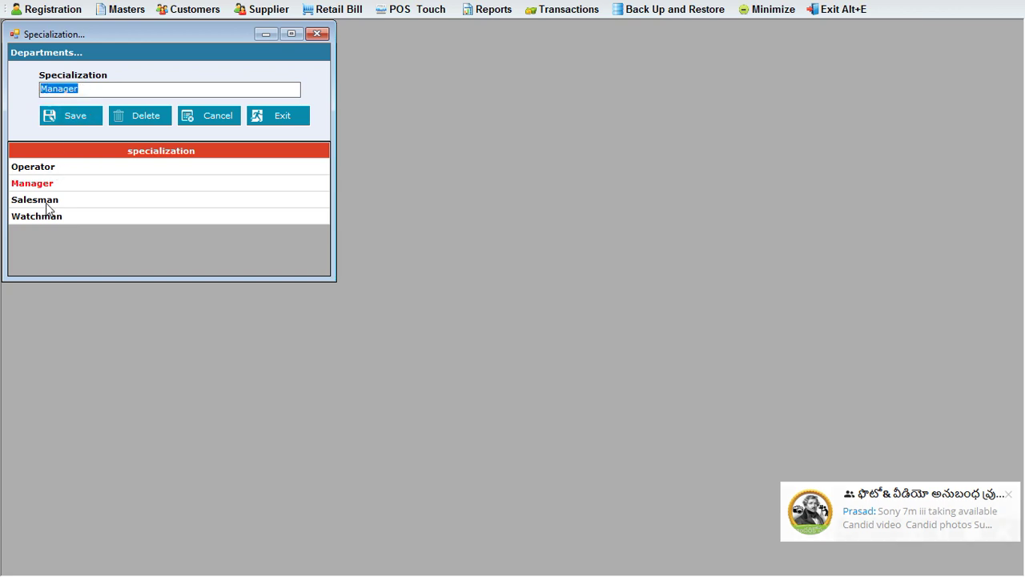
click(86, 115)
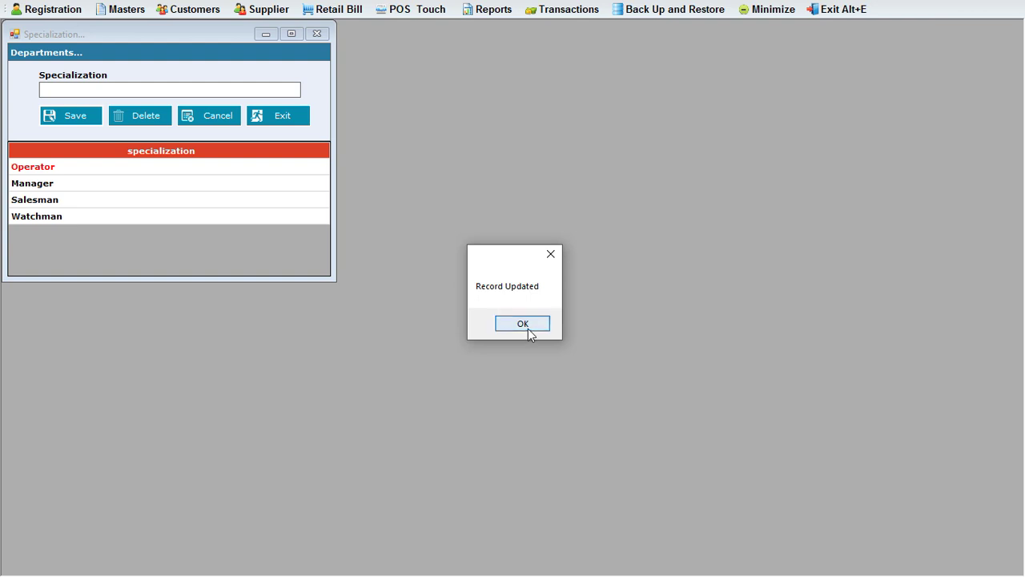
click(524, 325)
click(316, 36)
click(115, 11)
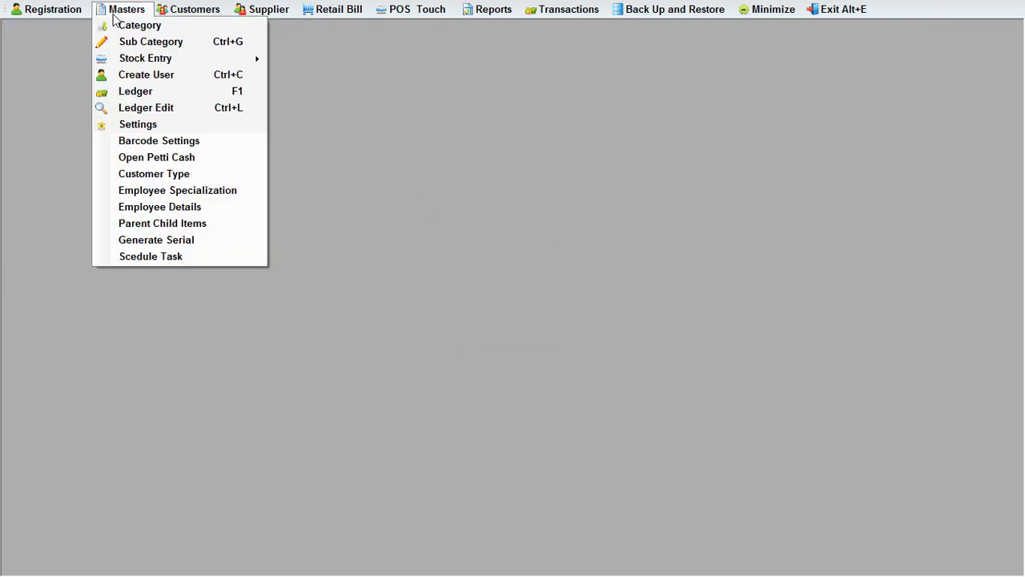
In Employee Details, enter the new employee's ID, name and contact number.
click(160, 210)
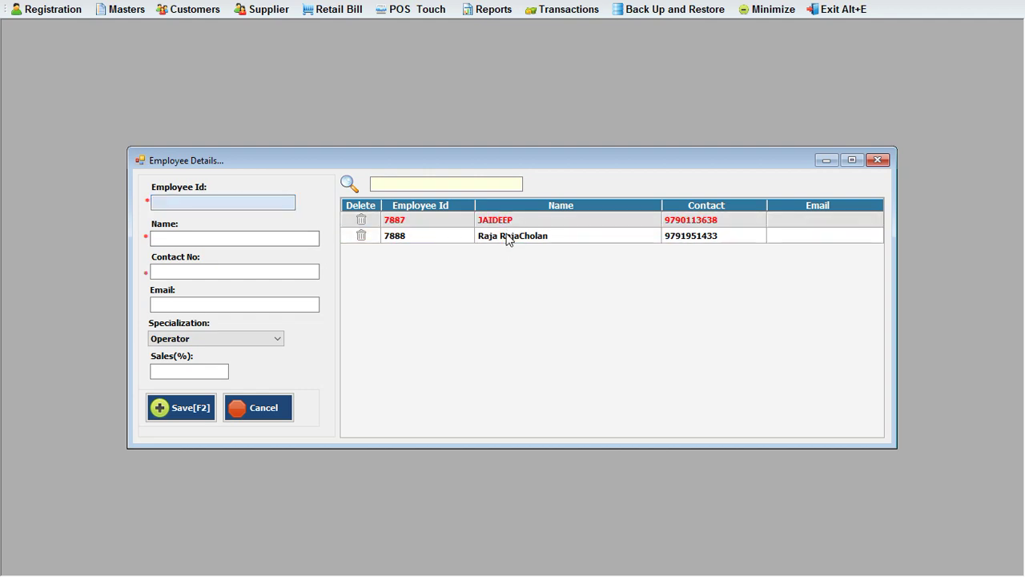
click(206, 204)
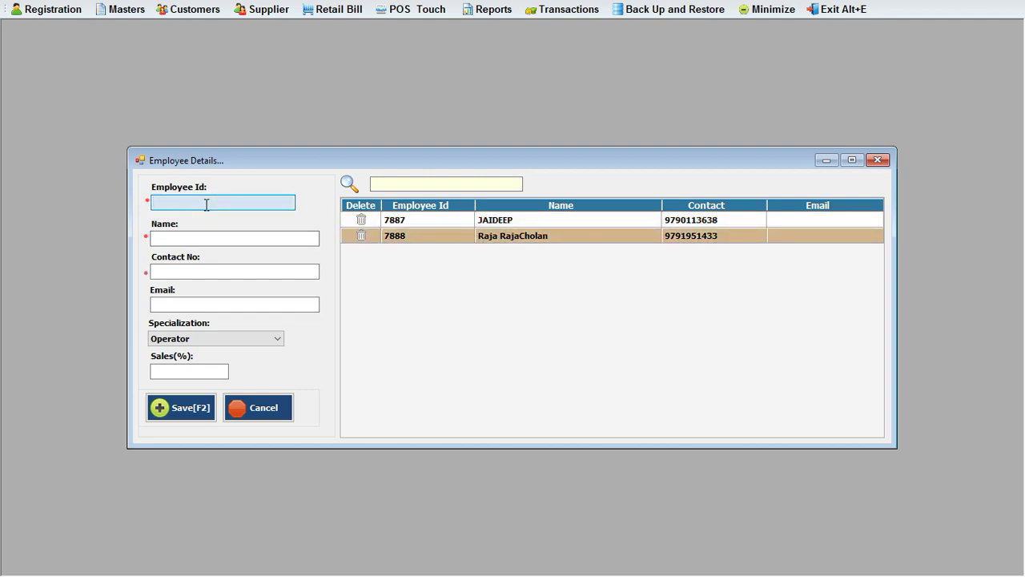
text(7890)
click(175, 236)
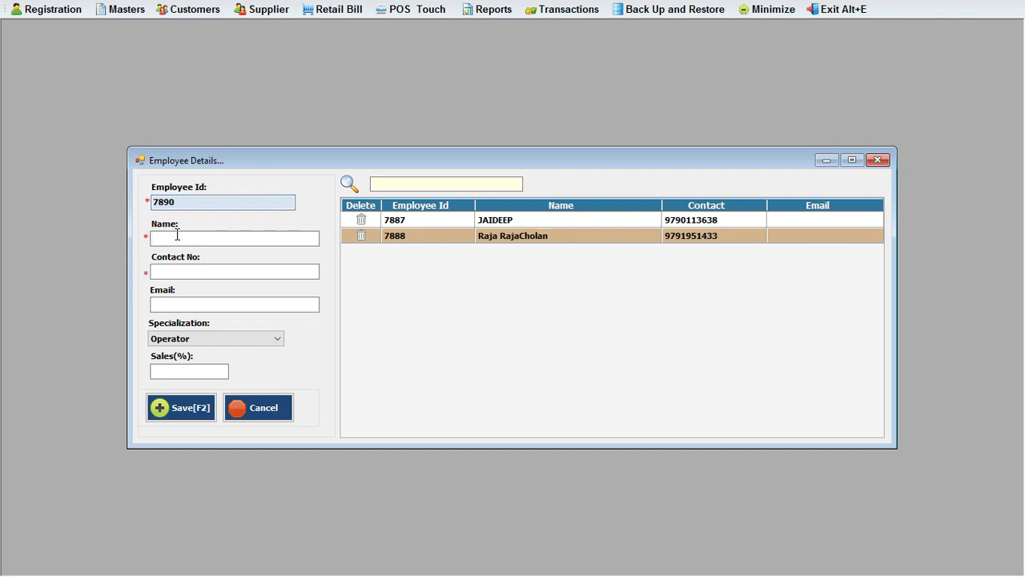
text(Sigamani)
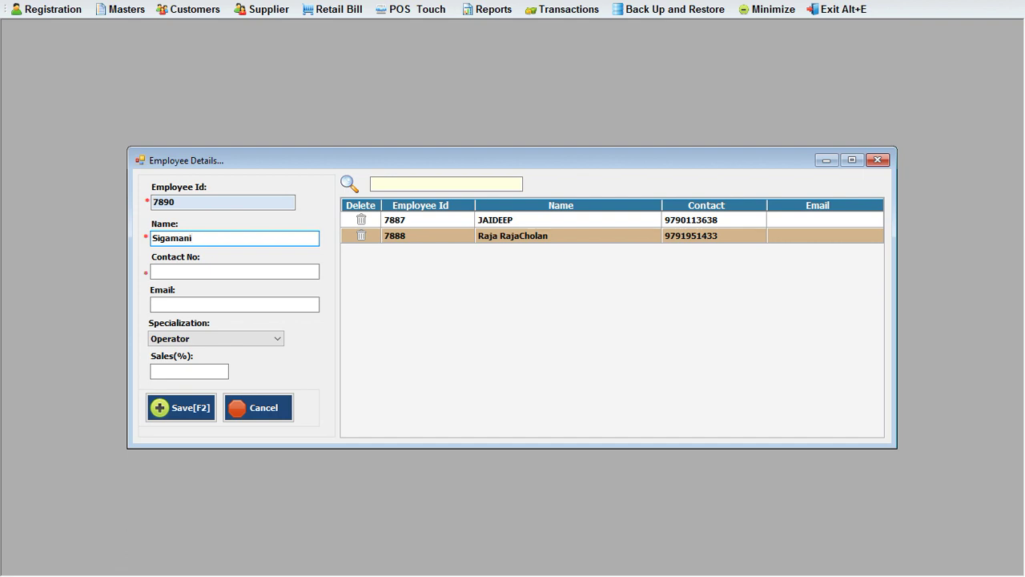
click(213, 273)
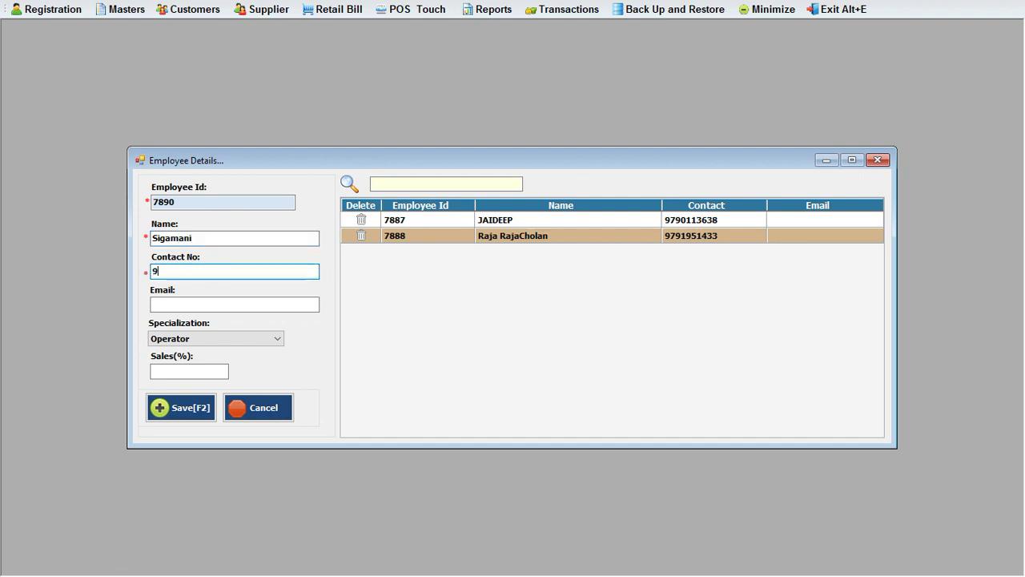
Make the employee a Salesman with 1% sales commission, save, and close Employee Details.
click(190, 302)
click(220, 336)
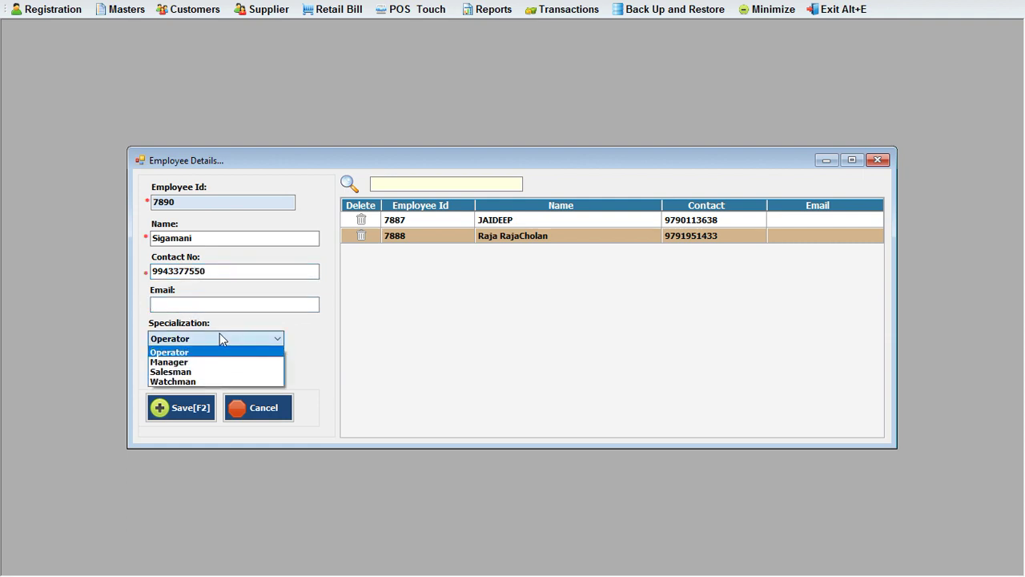
click(177, 373)
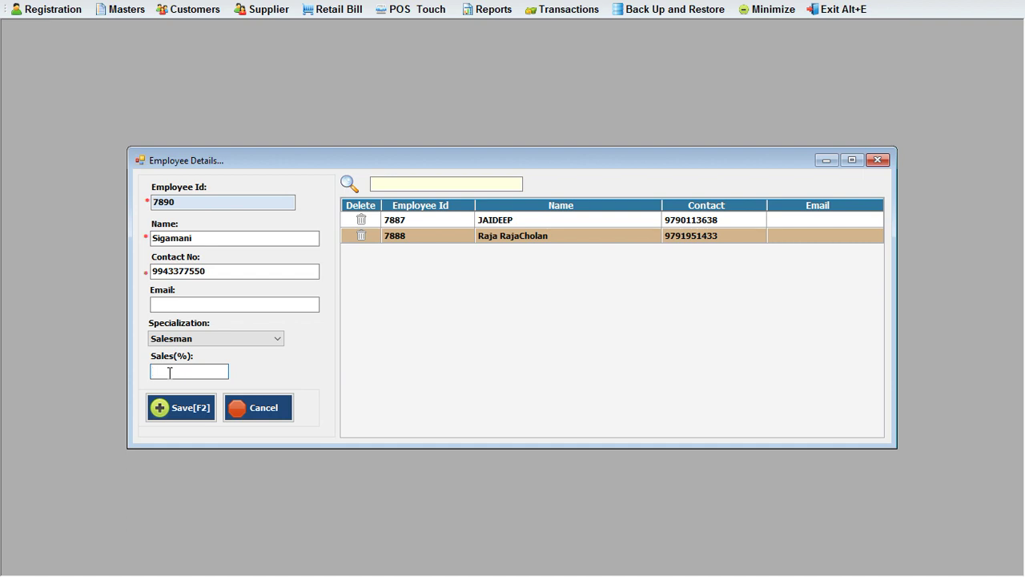
text(1)
drag(152, 373, 174, 372)
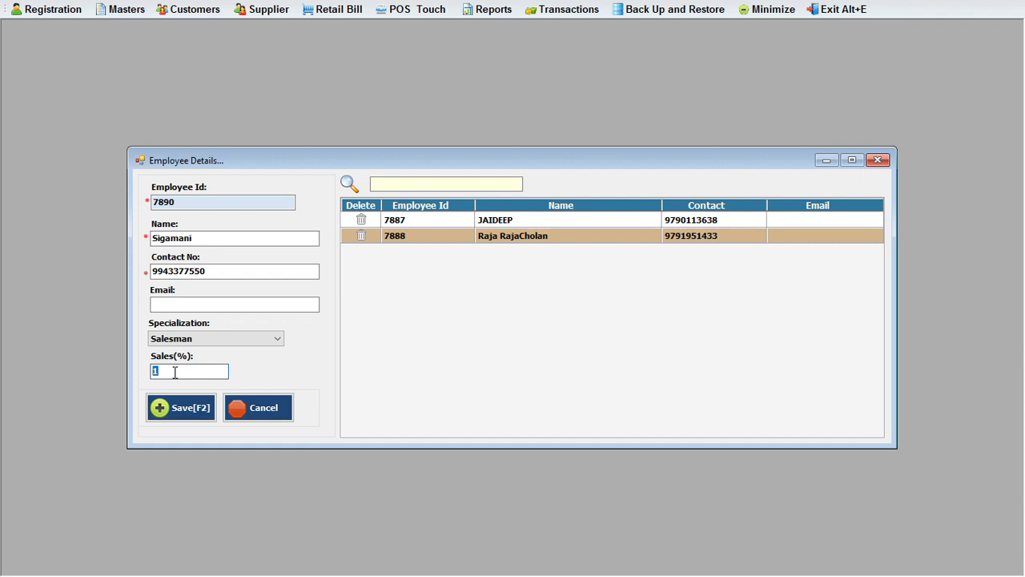
click(187, 417)
click(521, 325)
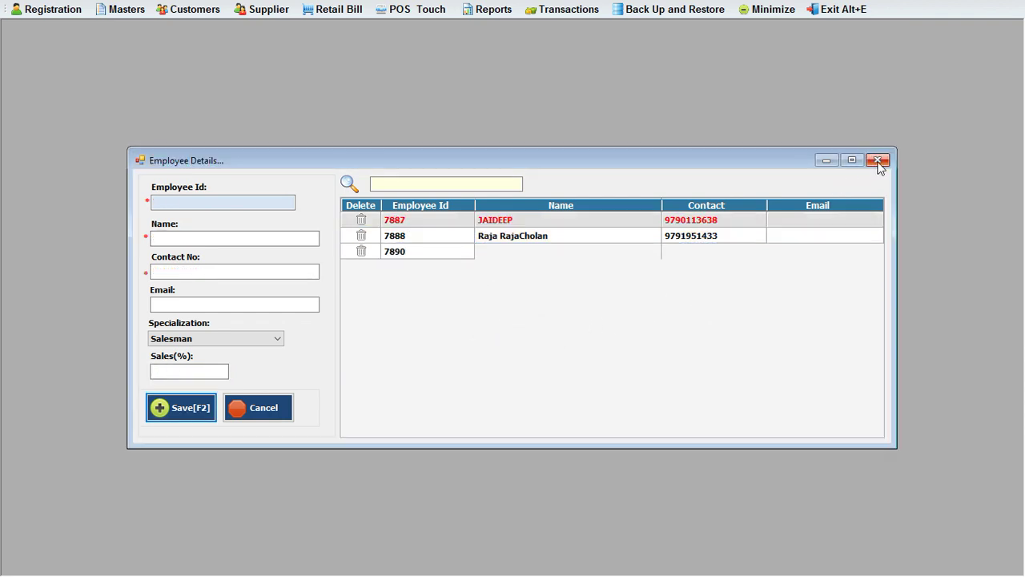
click(878, 161)
Start a retail bill under the new salesman's code and add 10 units of SUGAR 10 KG.
click(329, 11)
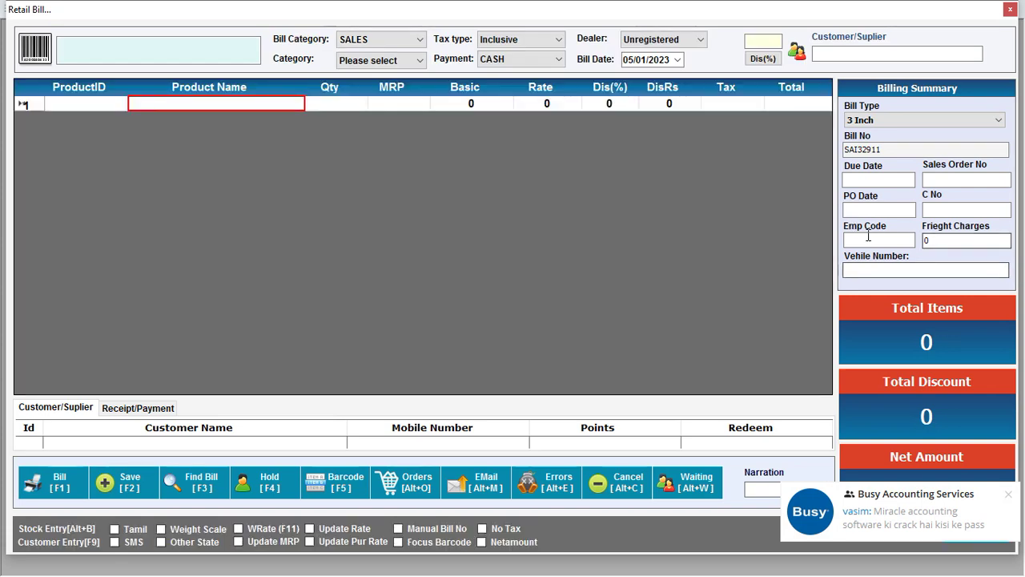
click(866, 239)
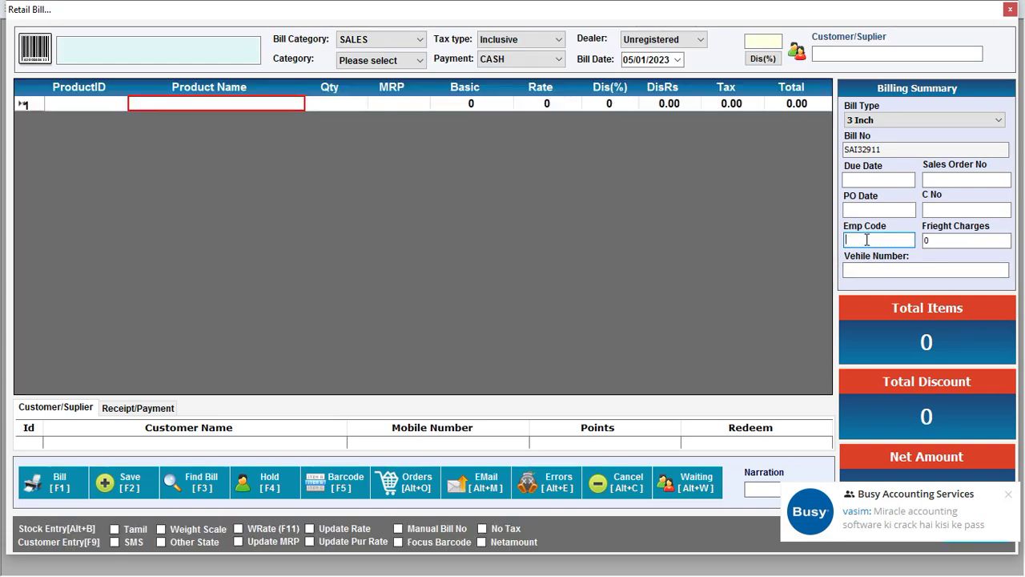
text(7890)
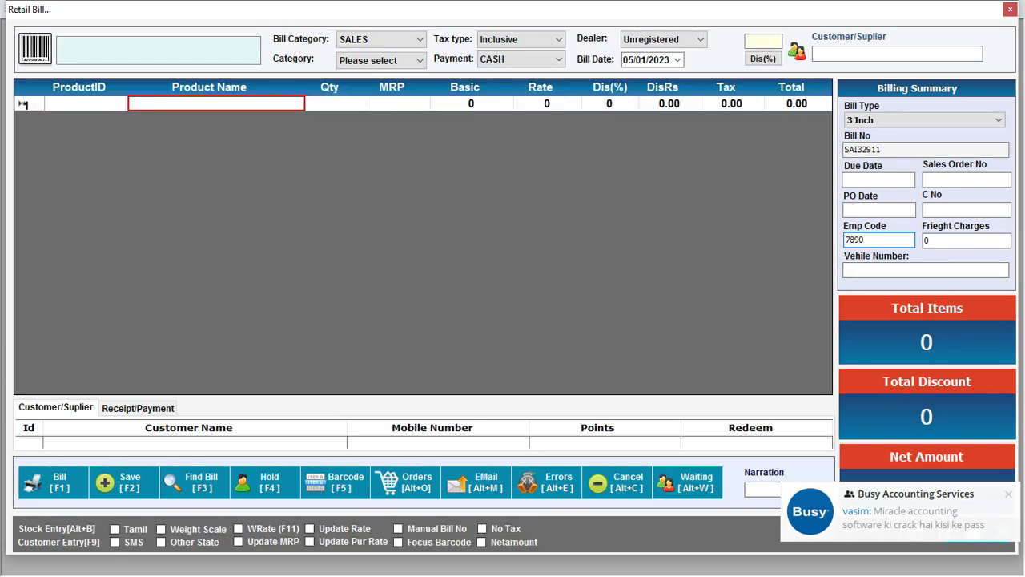
click(184, 103)
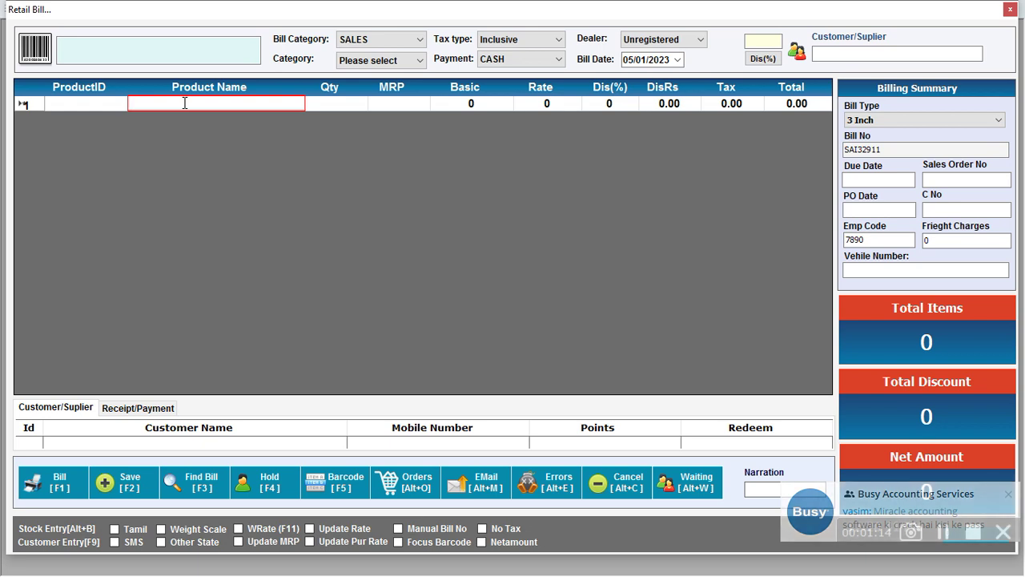
text(su)
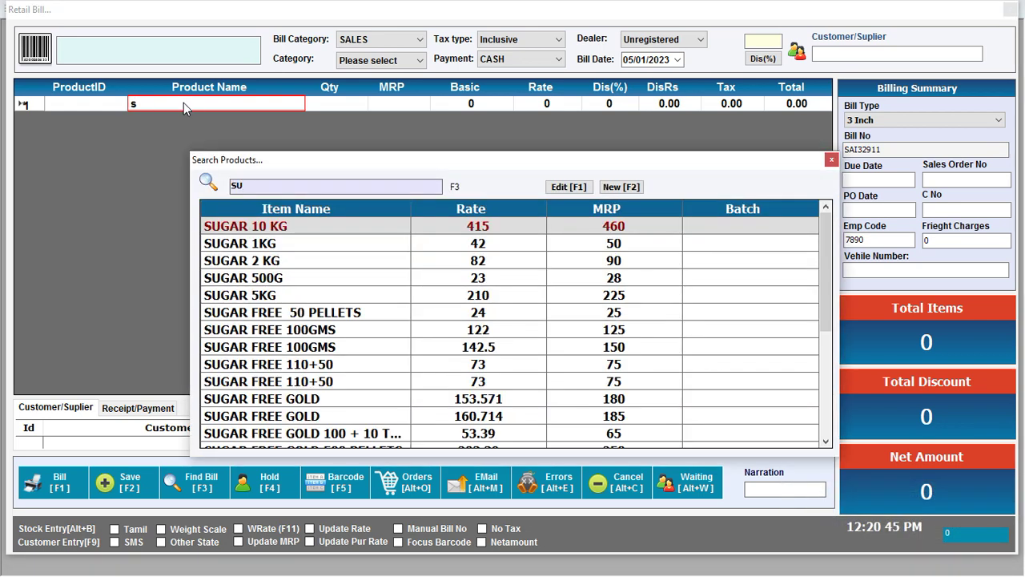
key(Return)
key(Return)
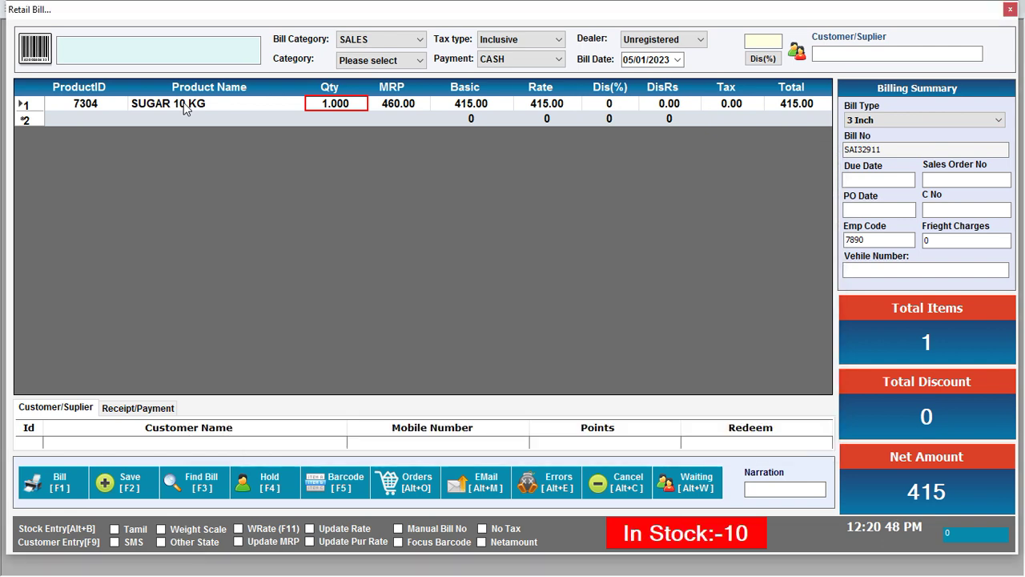
text(10)
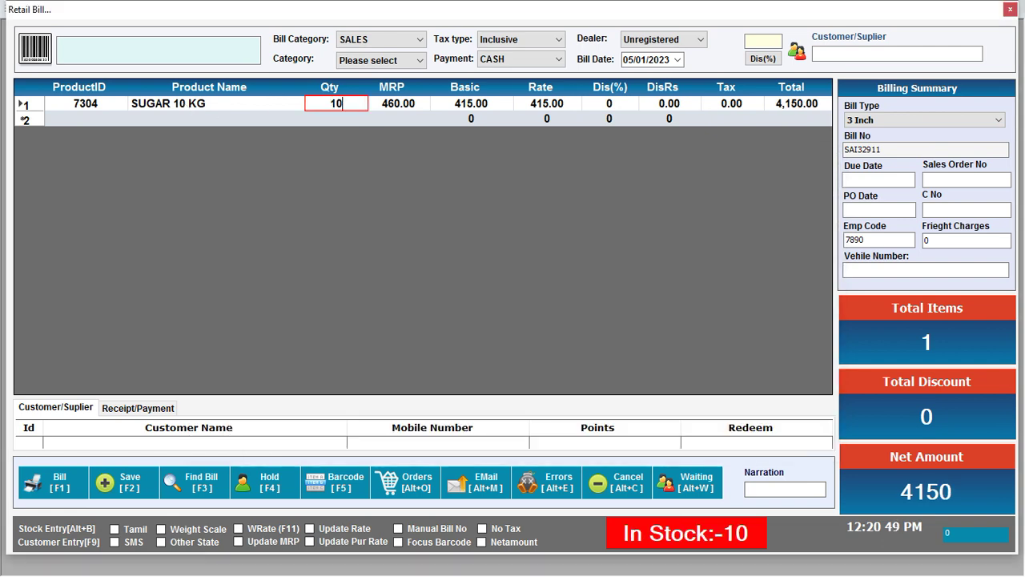
key(Return)
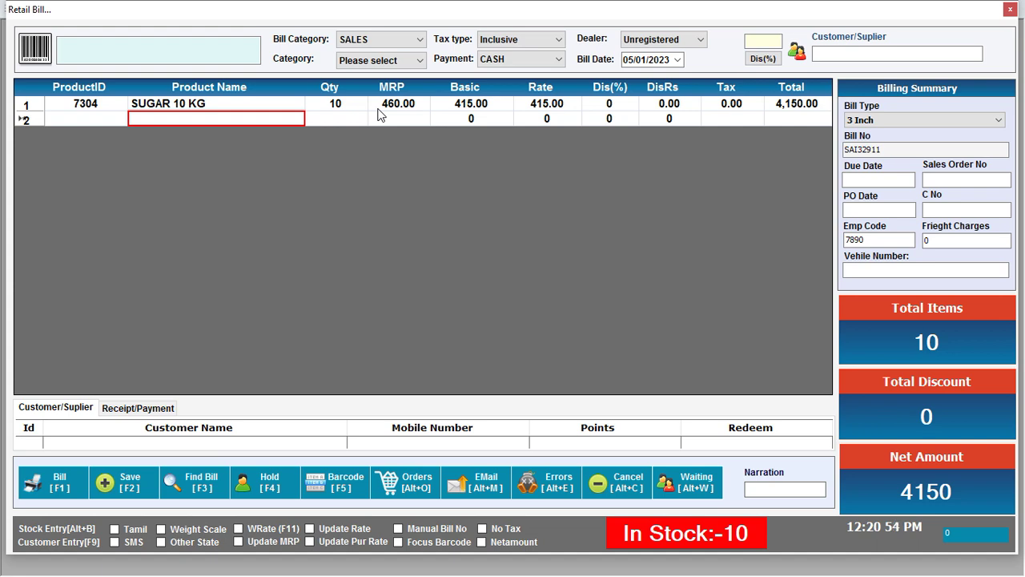
Settle the bill with cash, cancel saving the print output, and close the Retail Bill screen.
key(XF86AudioRaiseVolume)
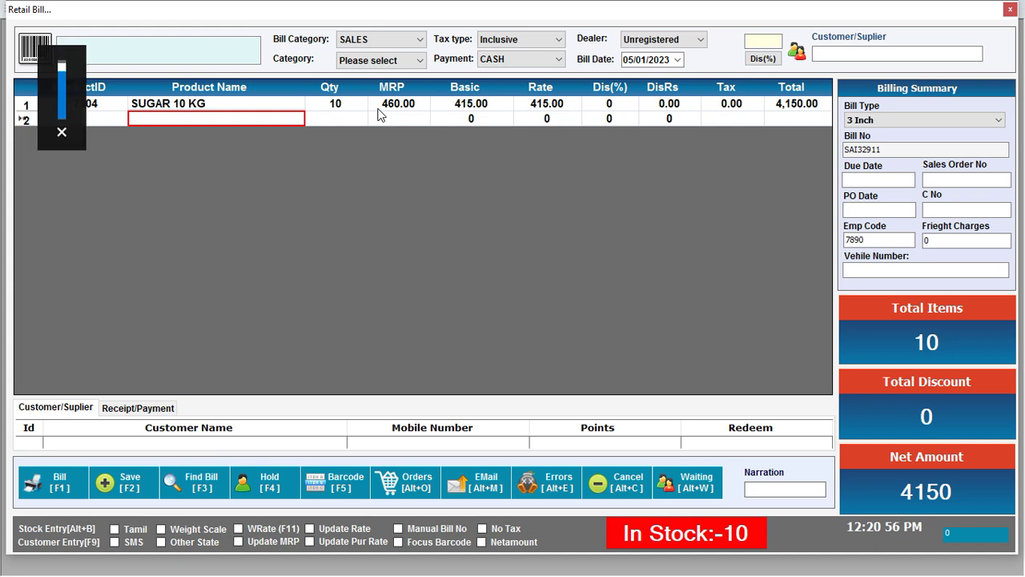
key(F1)
key(Return)
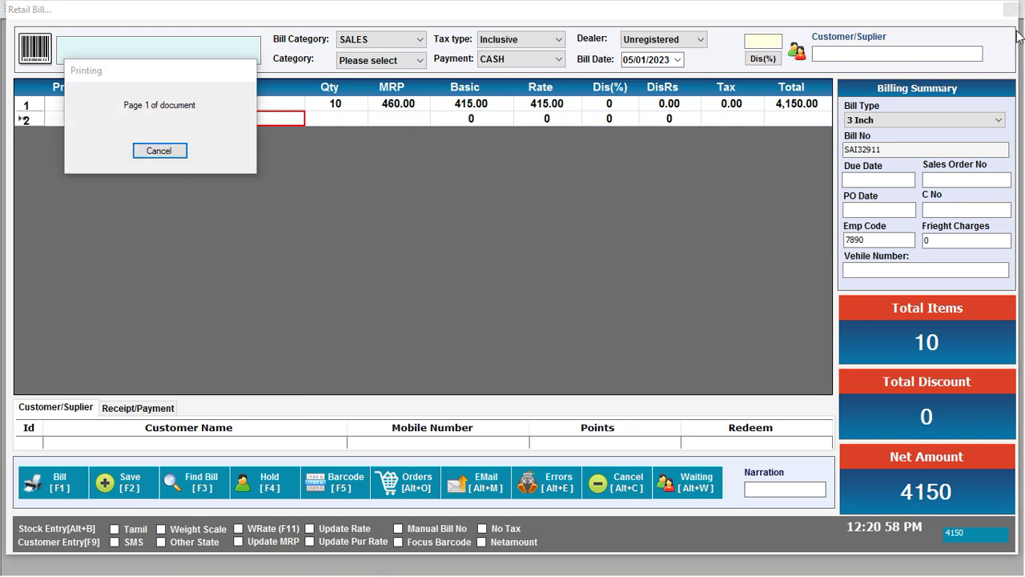
click(560, 94)
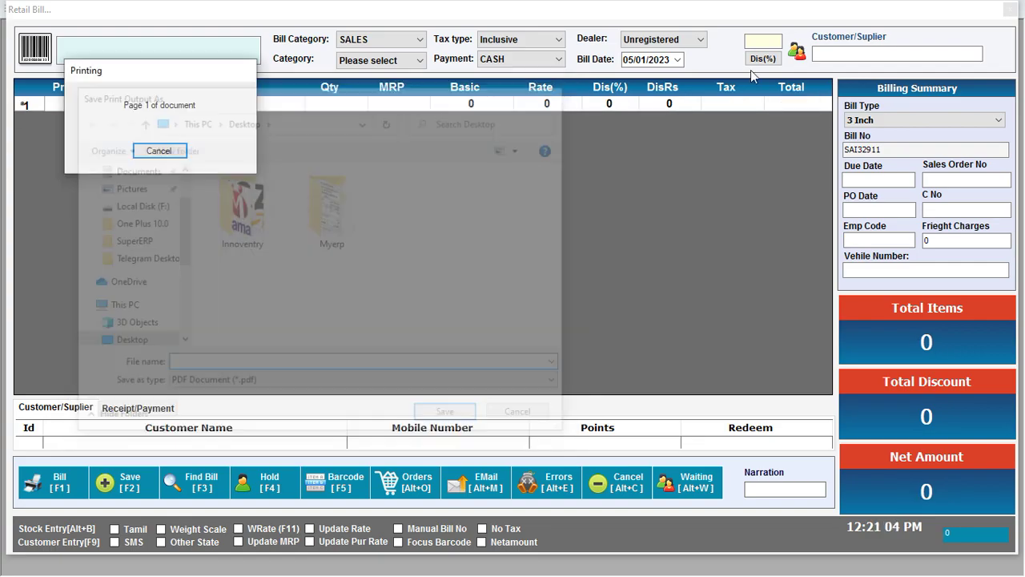
click(1010, 8)
click(486, 16)
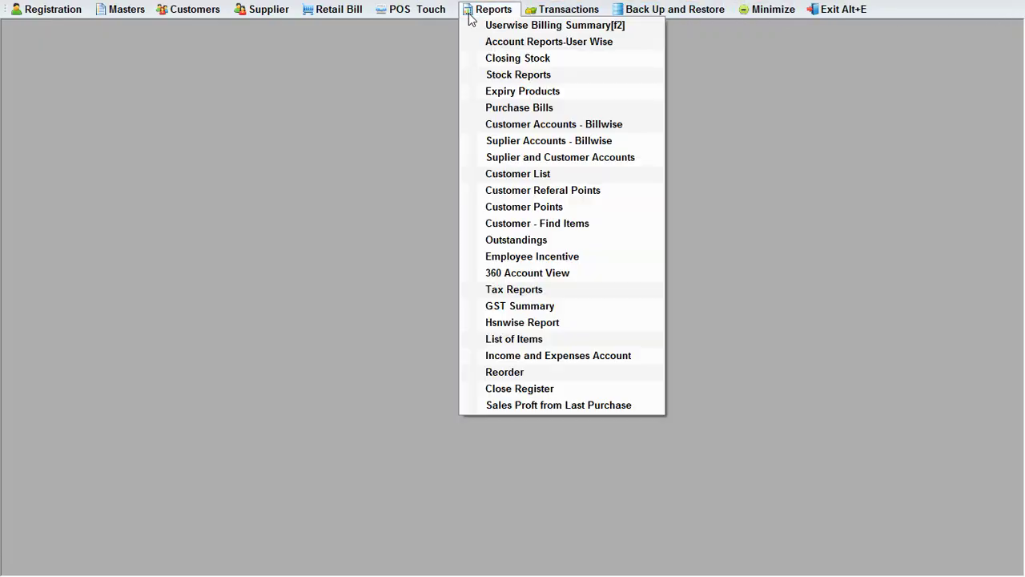
Run the Employee Incentive report for the Salesman specialization and the new salesman.
click(574, 256)
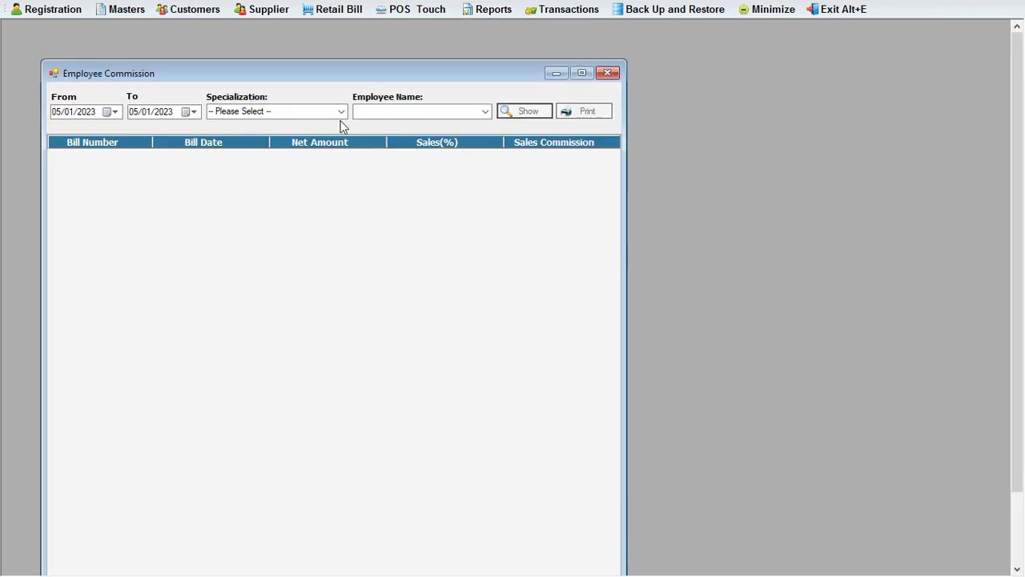
click(340, 112)
click(227, 155)
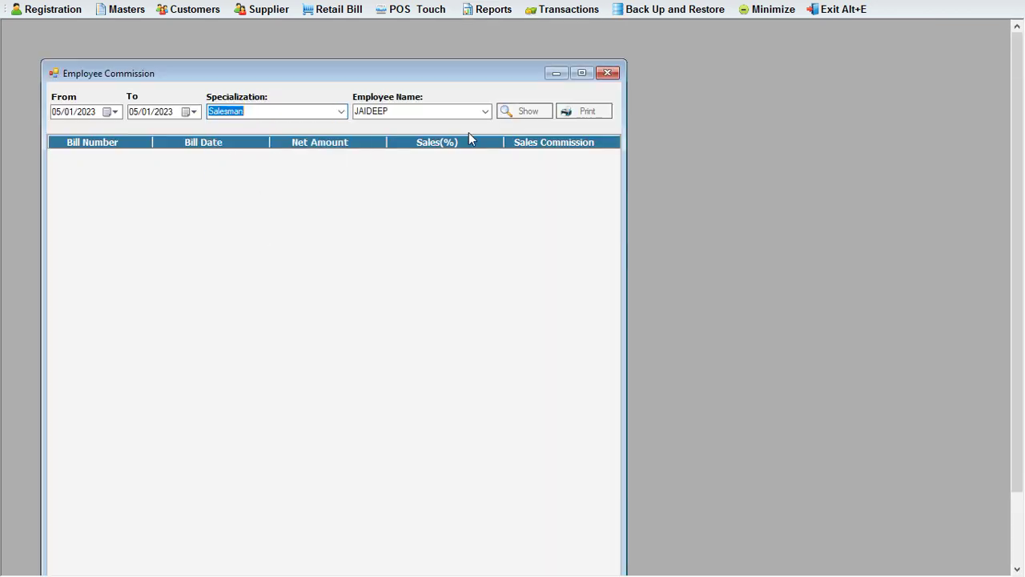
click(486, 111)
click(406, 145)
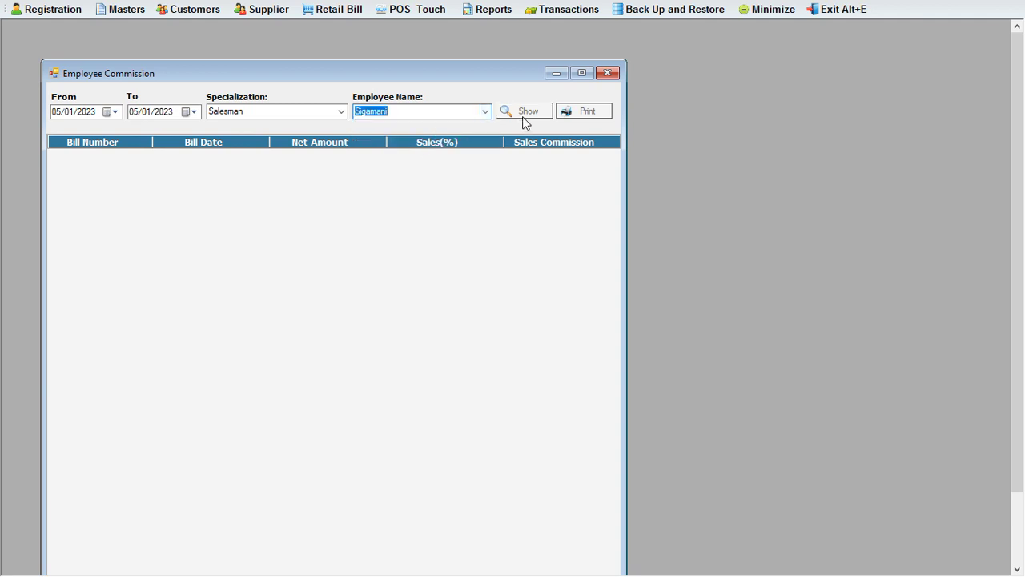
click(522, 114)
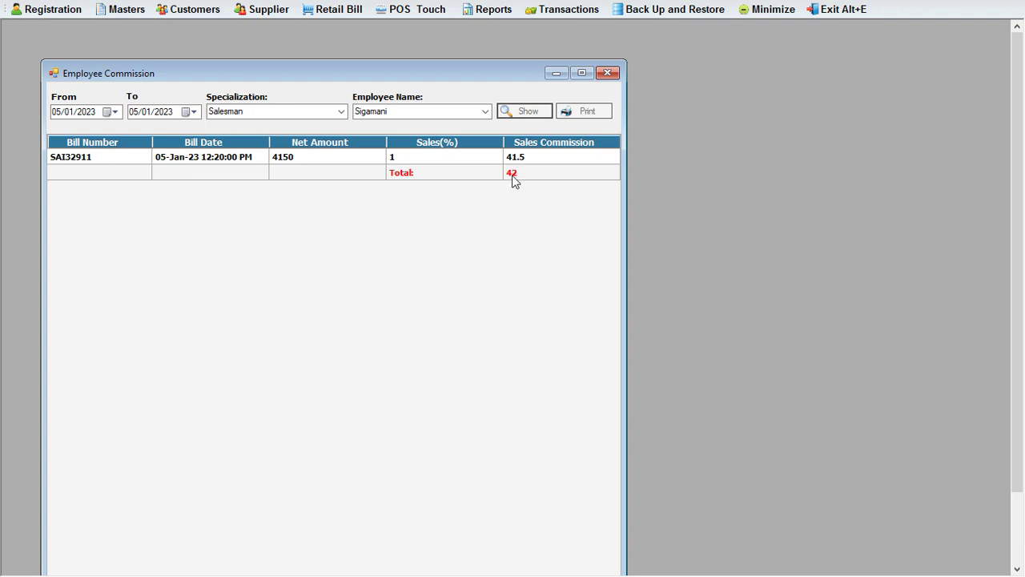
Review the 41.5 commission on the 4150 bill, then close the commission report.
click(514, 179)
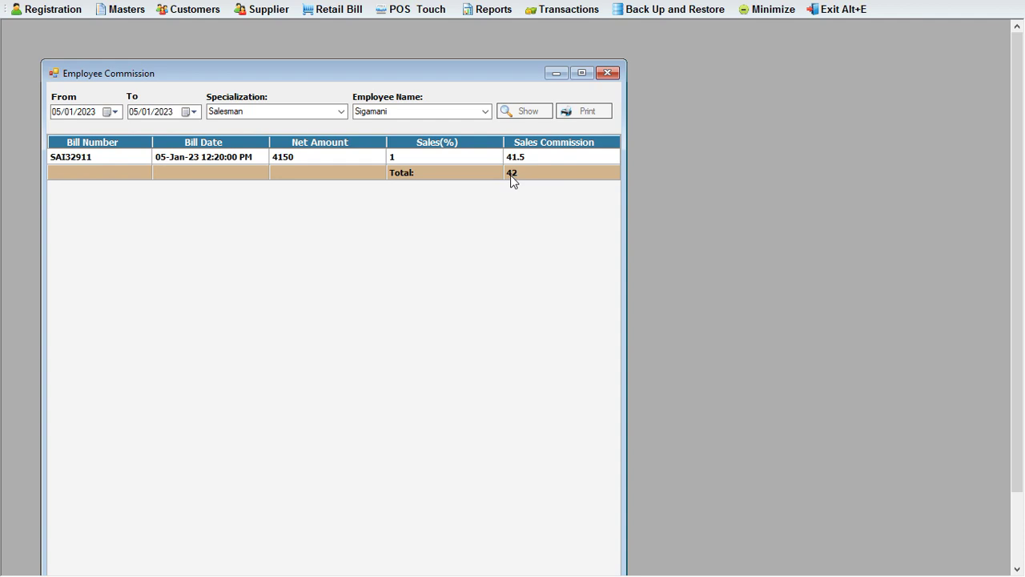
click(99, 157)
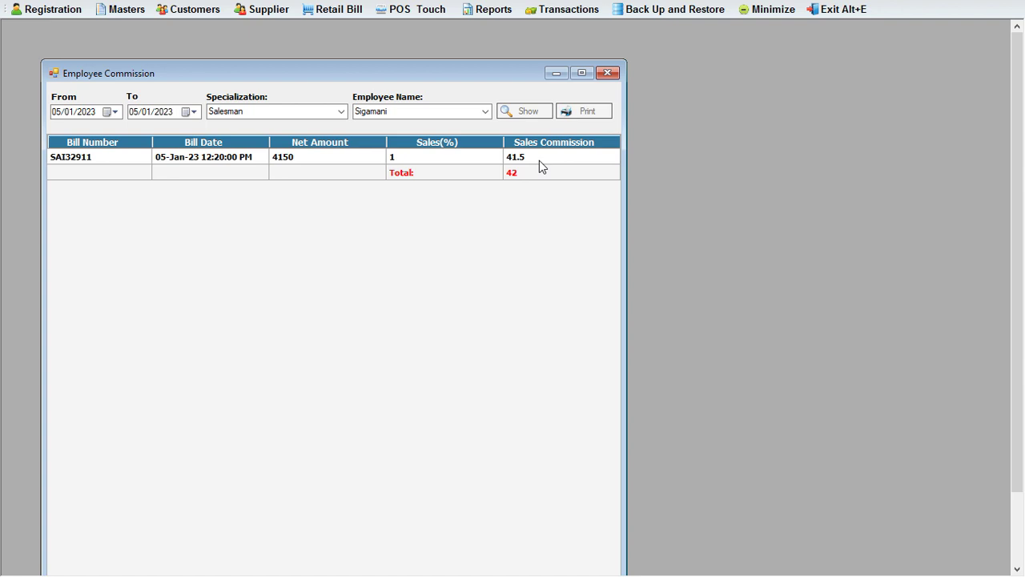
click(608, 73)
click(478, 13)
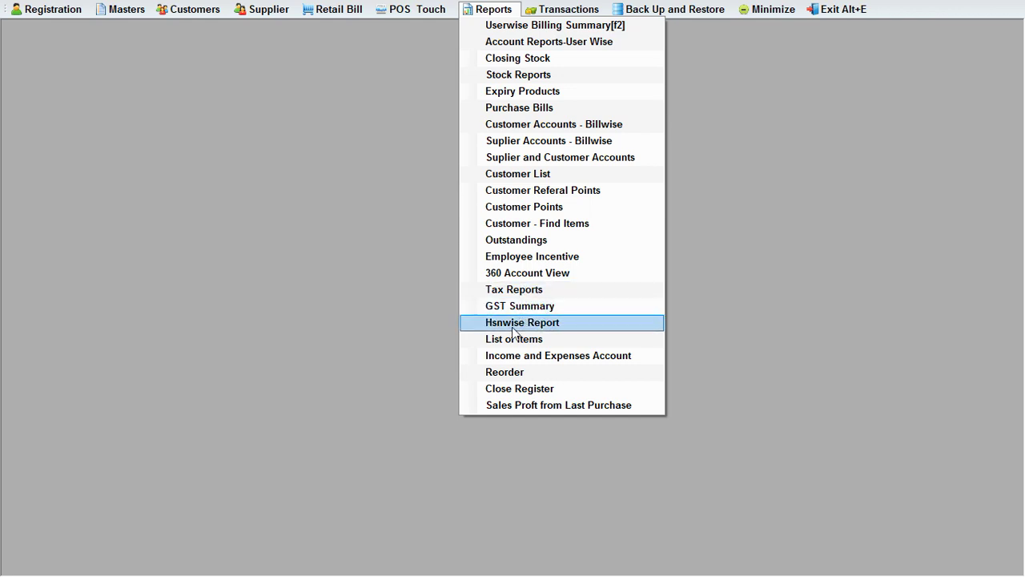
Open the HSN-wise report and set the dates from 01/11/2022 to 30/11/2022.
click(522, 322)
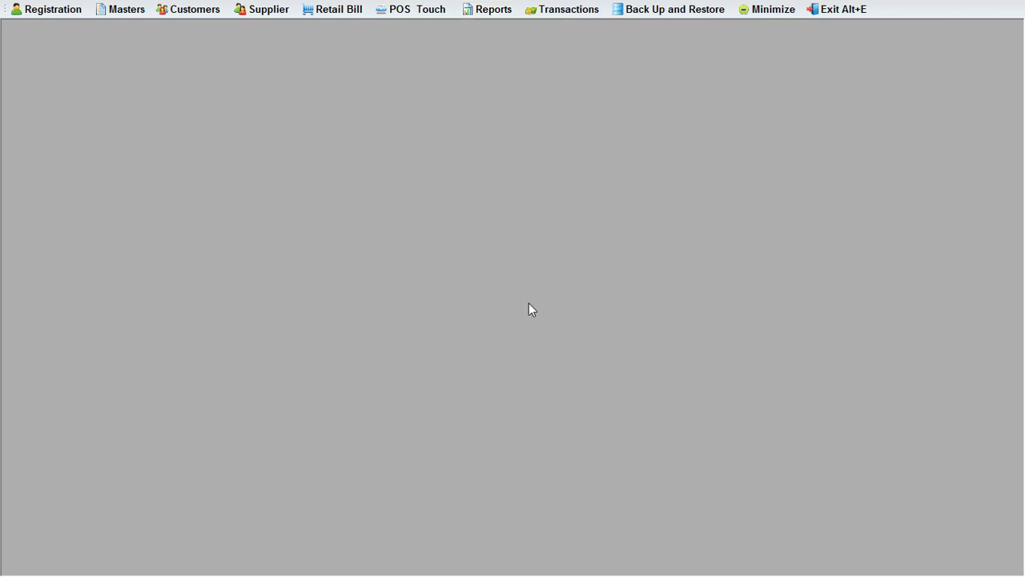
click(141, 65)
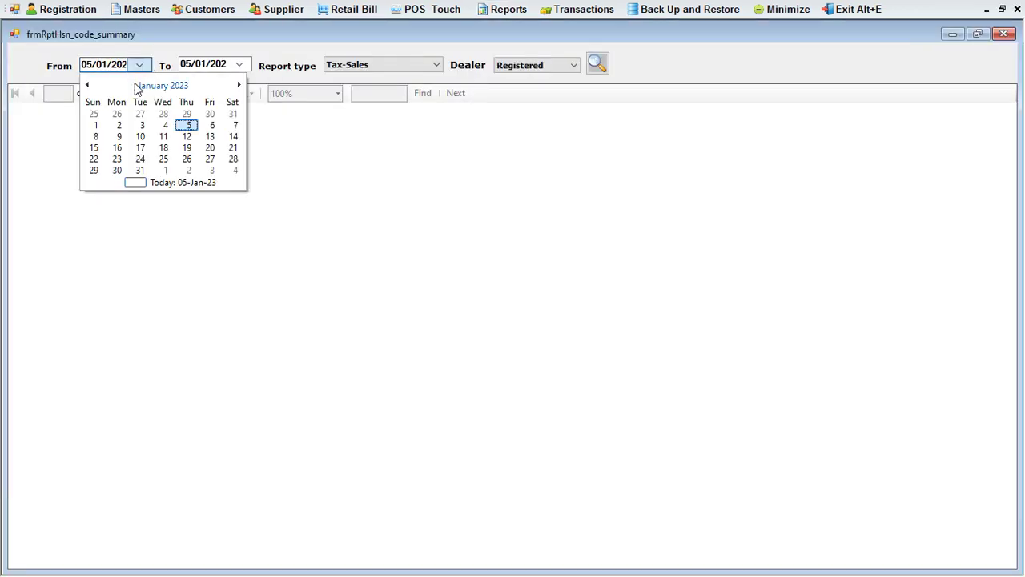
click(88, 85)
click(88, 85)
click(142, 115)
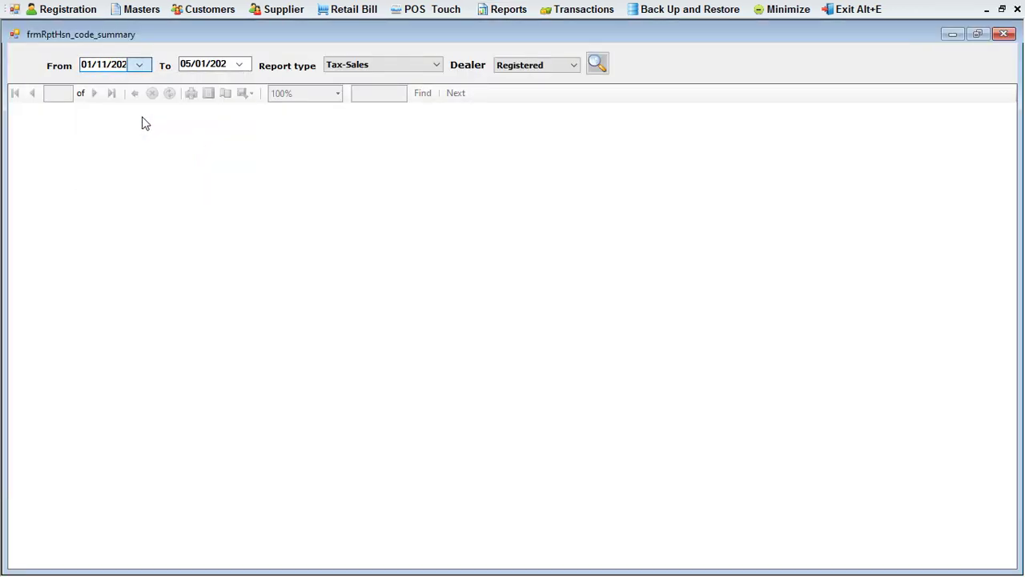
click(239, 64)
click(186, 84)
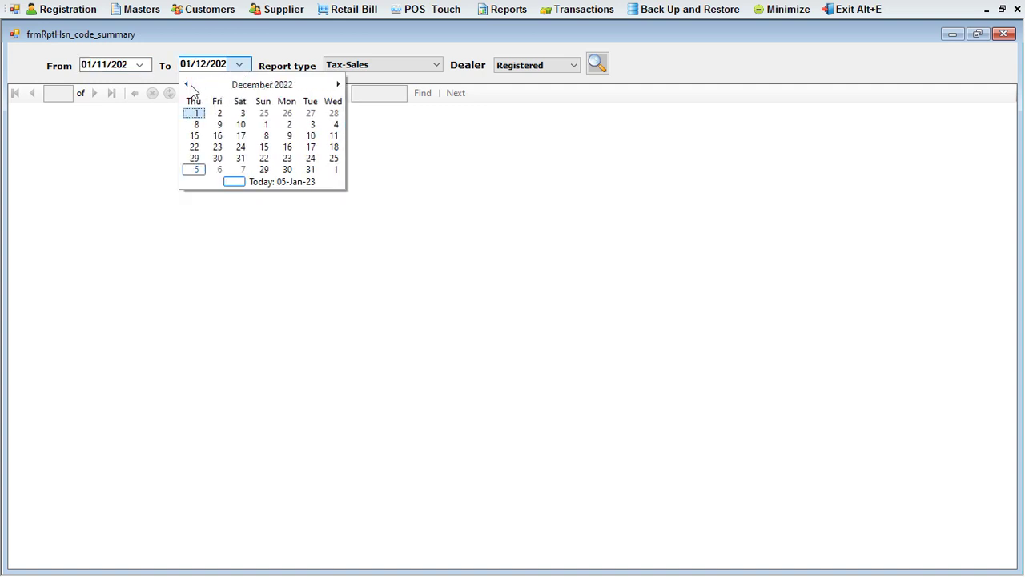
click(186, 84)
click(270, 159)
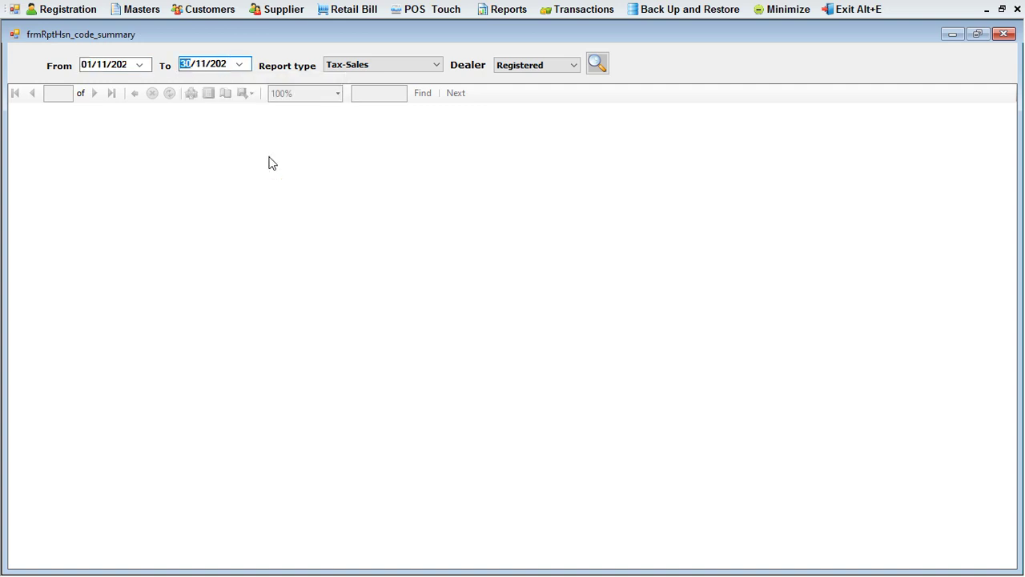
Choose the Tax-Sales report type and Unregistered dealers, then generate the report.
click(425, 64)
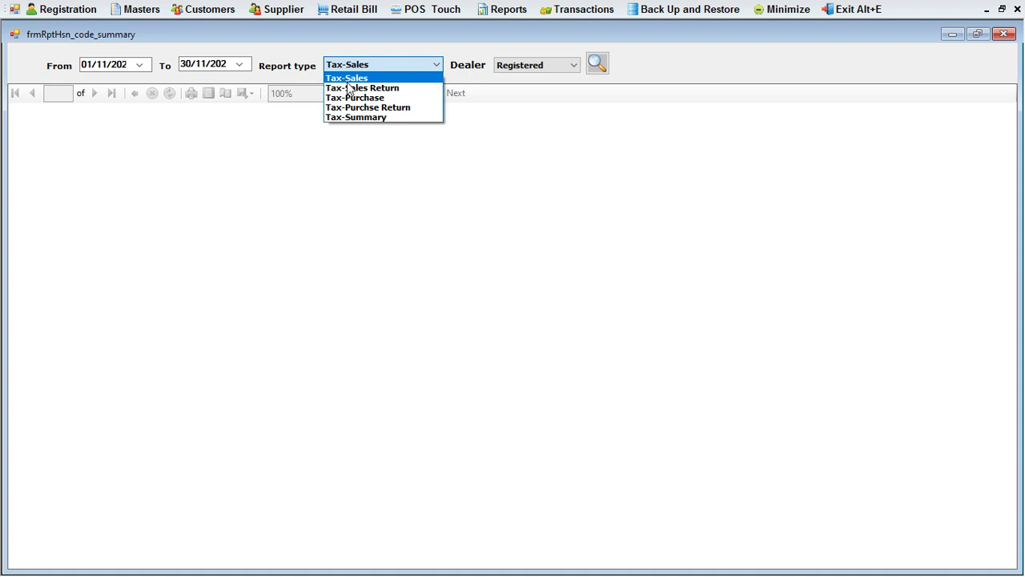
key(Down)
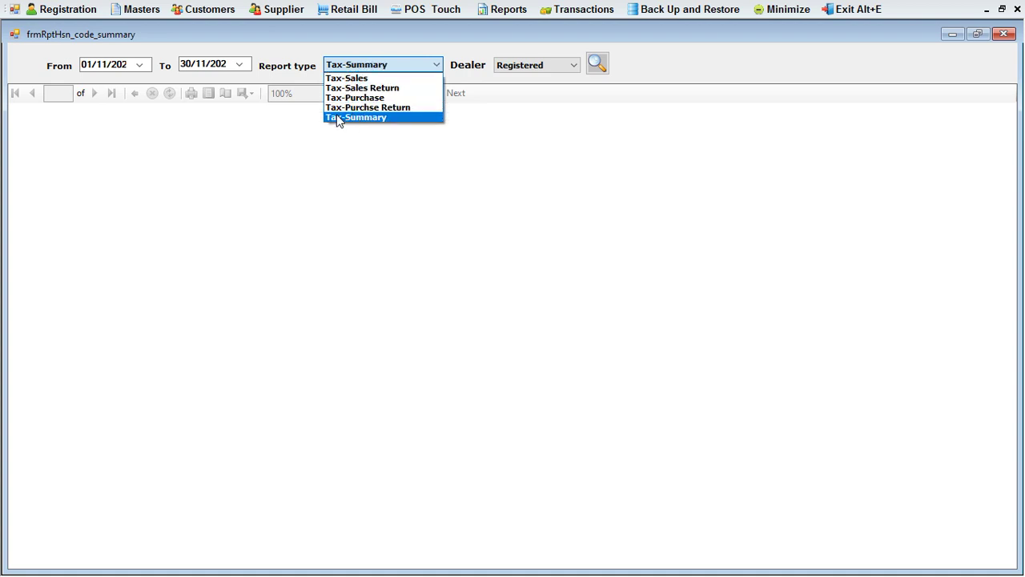
click(407, 78)
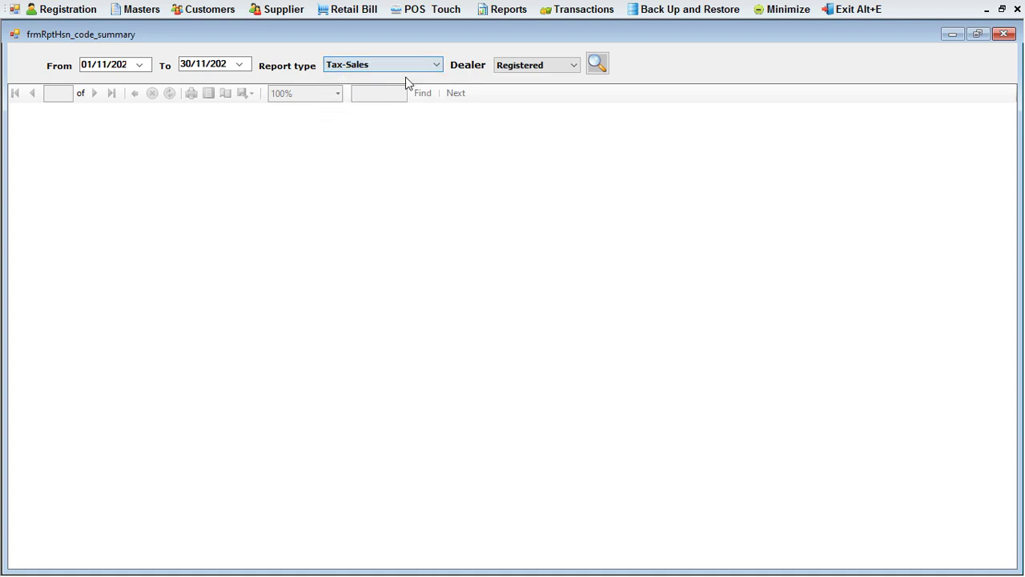
click(512, 65)
click(518, 89)
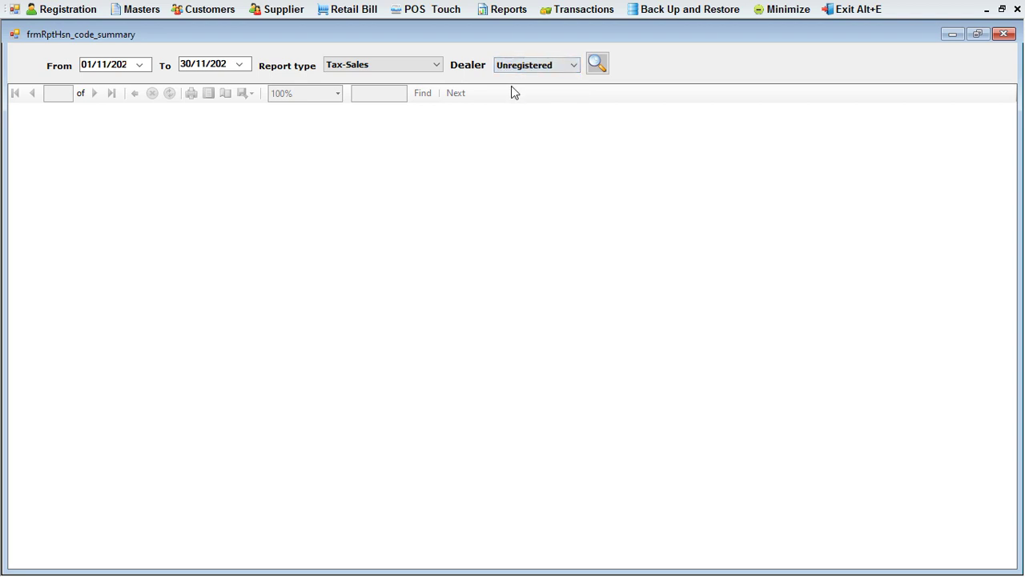
click(599, 67)
click(599, 66)
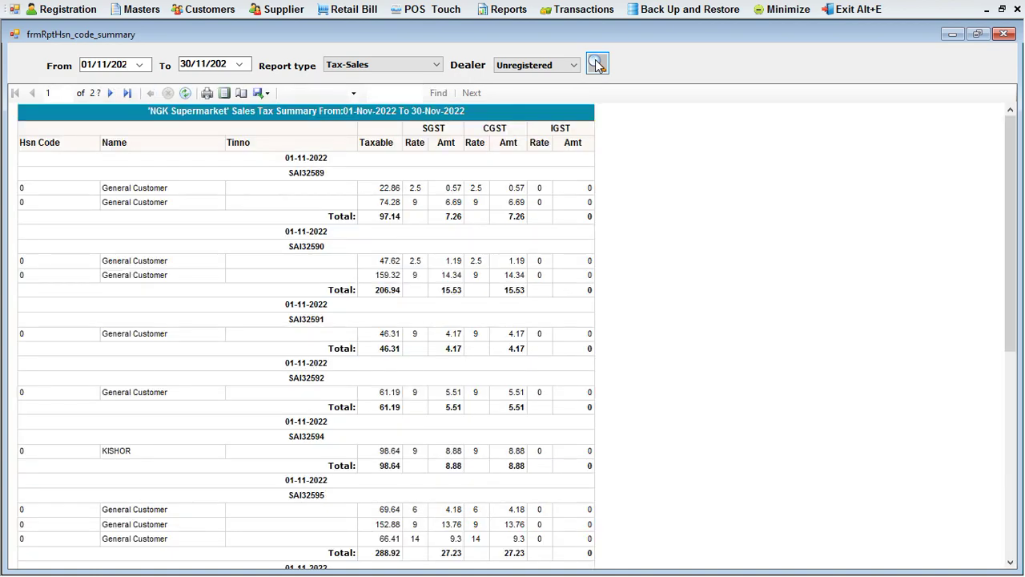
Scroll the sales tax summary, page forward to page 4, then close the report.
mouse_move(1007, 228)
mouse_down()
mouse_move(1007, 408)
mouse_move(1007, 216)
mouse_up()
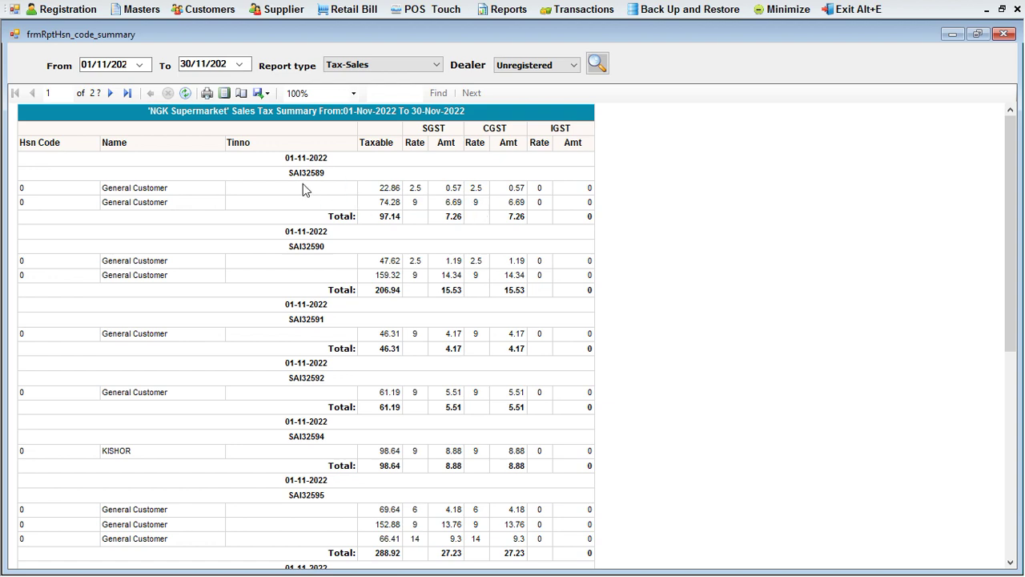
drag(1008, 188, 1008, 392)
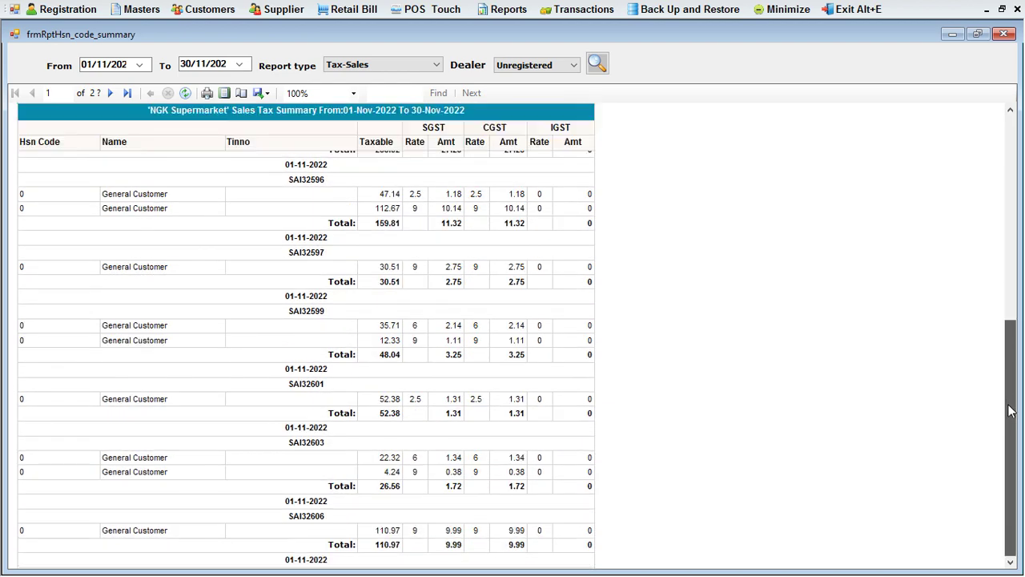
click(113, 94)
click(112, 94)
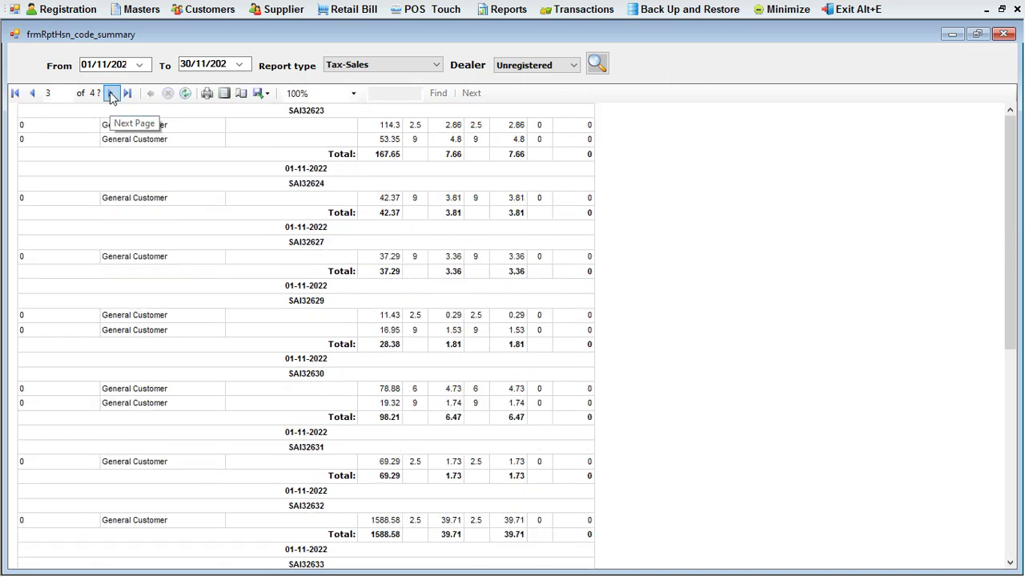
click(113, 94)
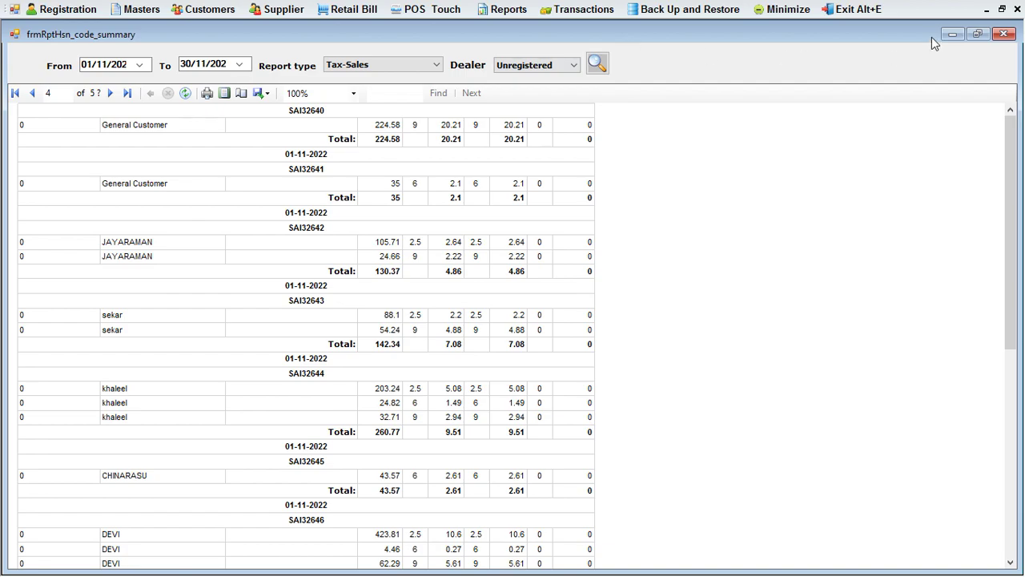
click(1003, 34)
Open the GST Summary report and set Dealer to Unregistered.
click(493, 9)
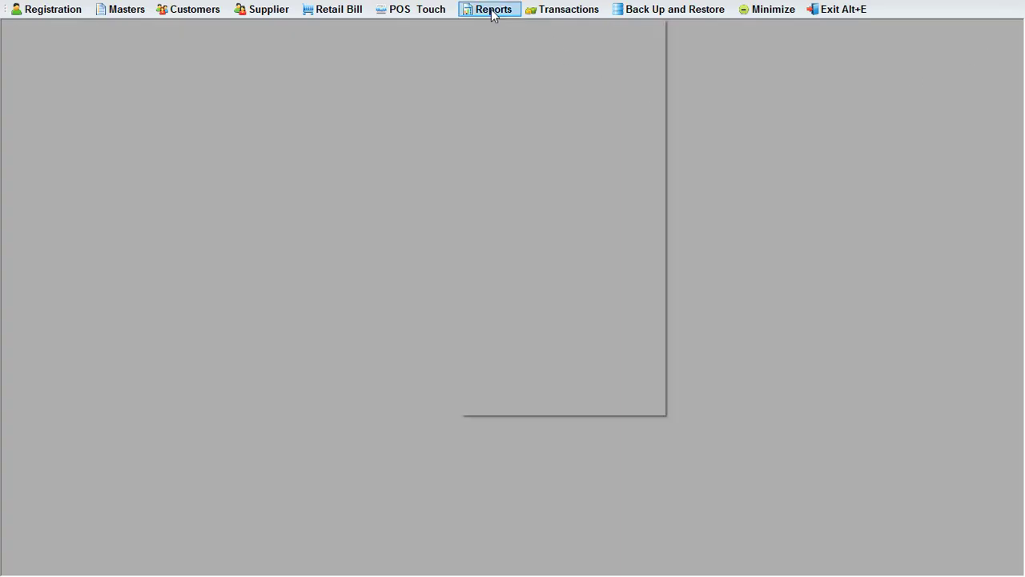
click(534, 311)
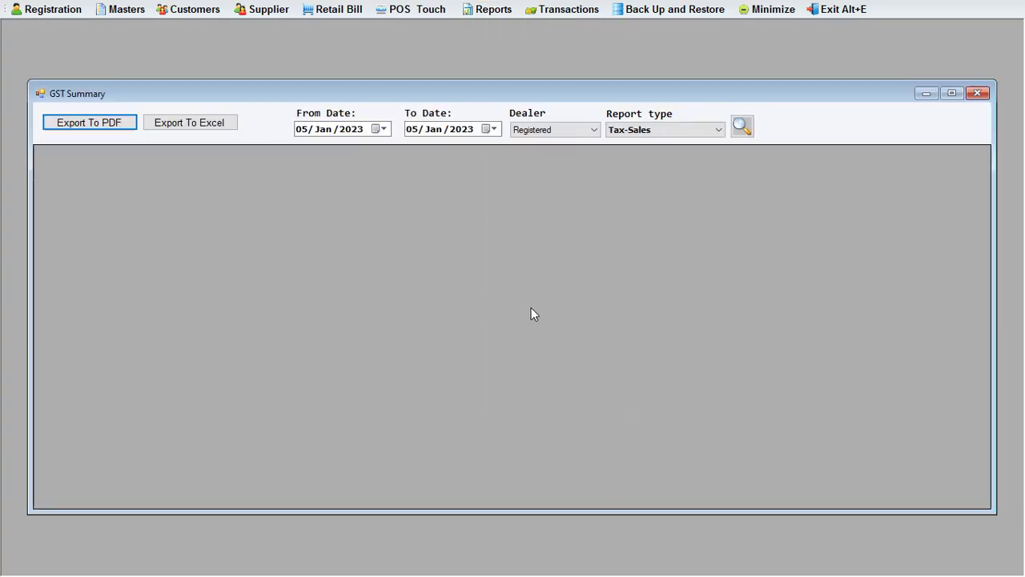
click(551, 131)
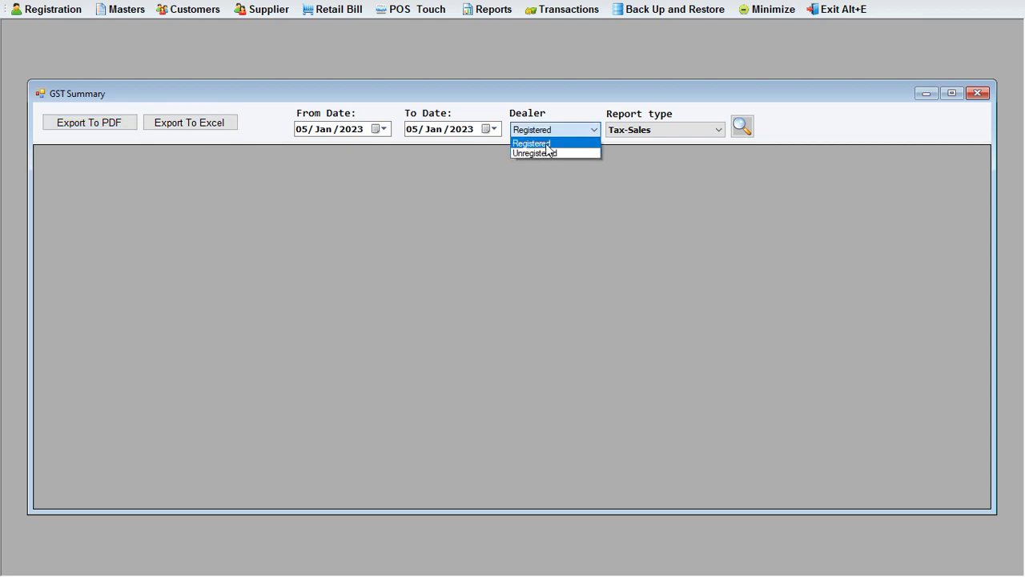
click(529, 155)
Set the dates from 01/Dec/2022 to 31/Dec/2022 and generate the GST summary.
click(385, 131)
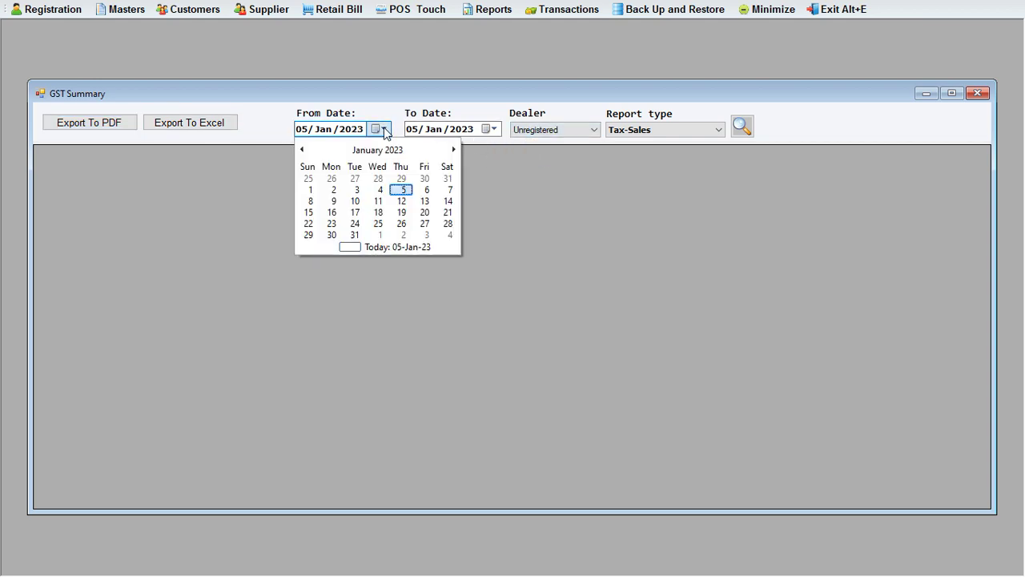
click(303, 151)
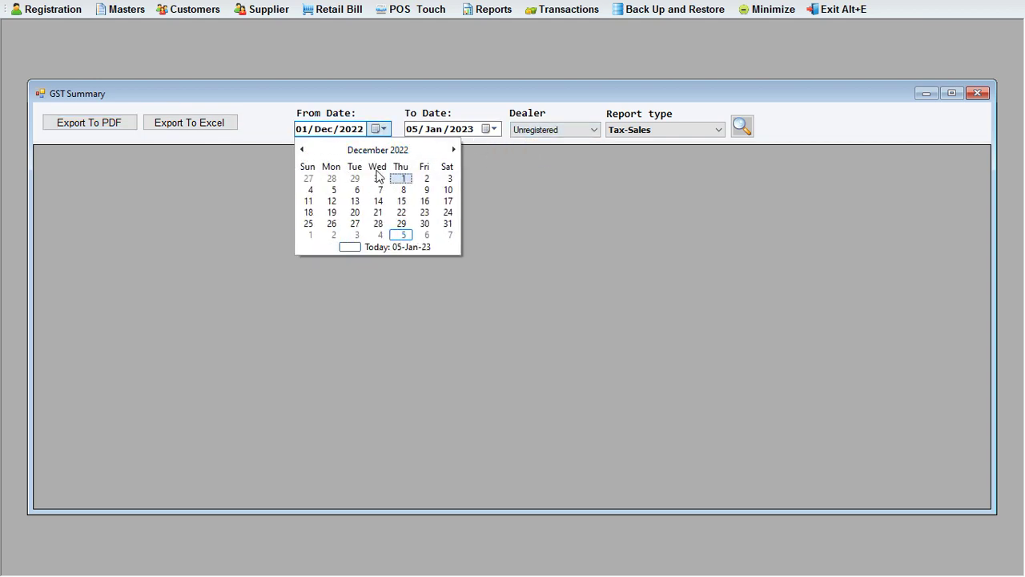
click(401, 178)
click(490, 129)
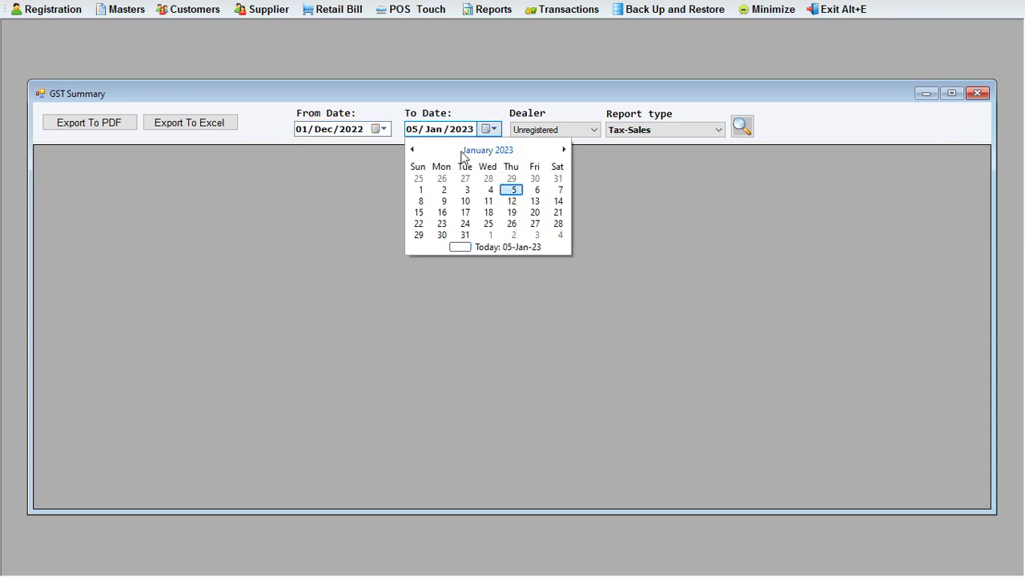
click(412, 148)
click(558, 223)
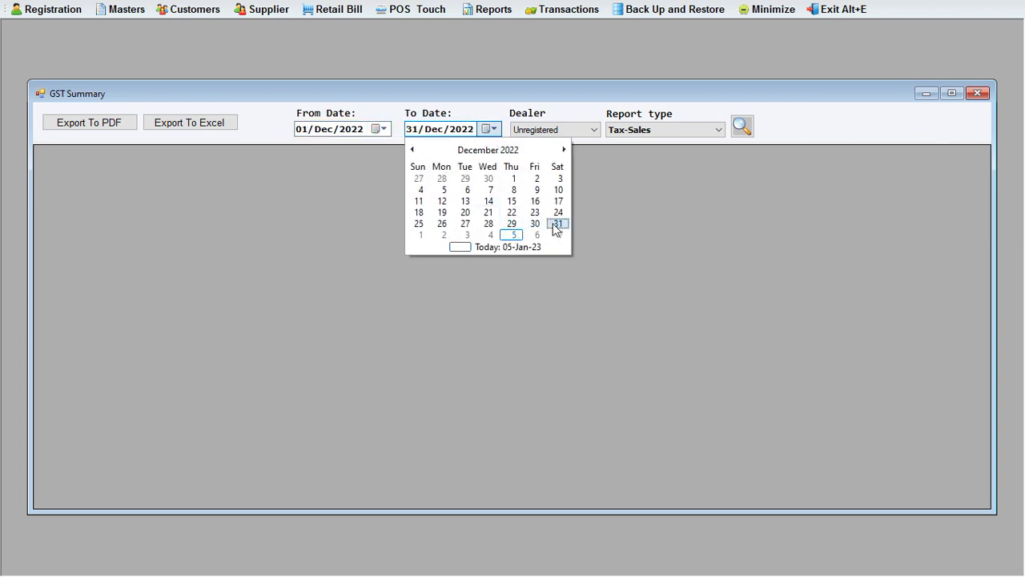
click(742, 127)
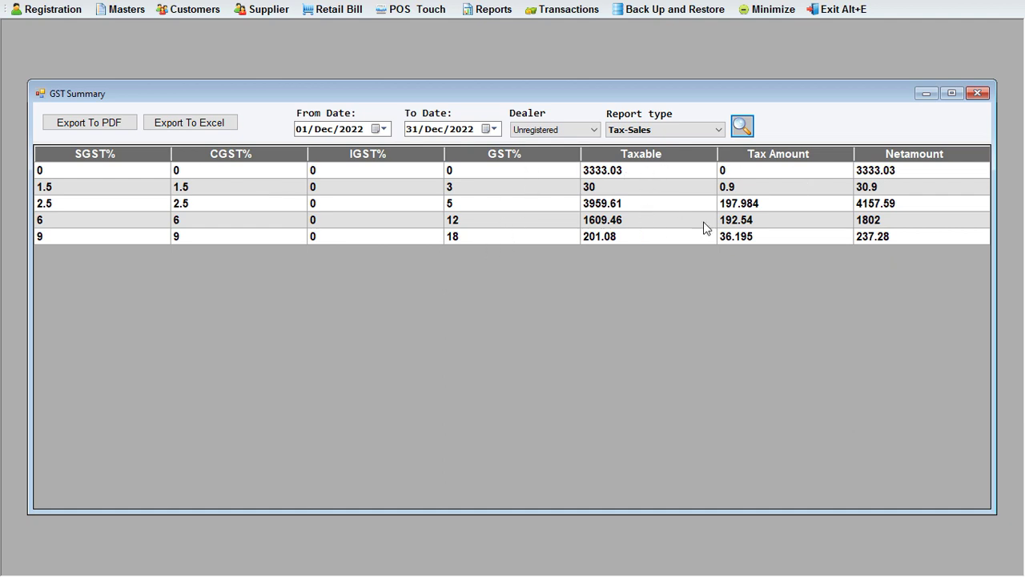
click(665, 130)
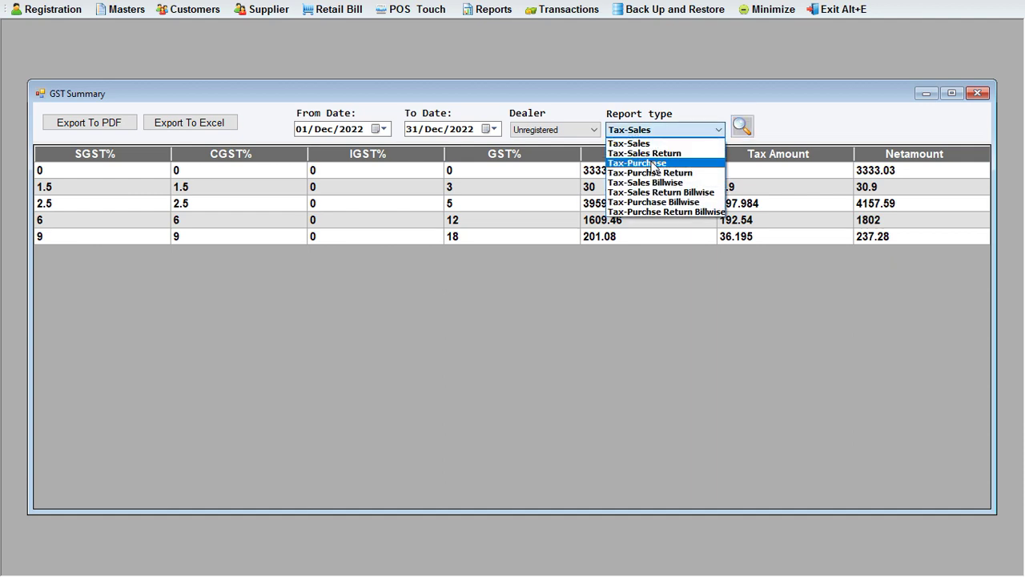
Reload as Tax-Sales Billwise, review the bill-wise rows, then close the GST Summary window.
click(619, 182)
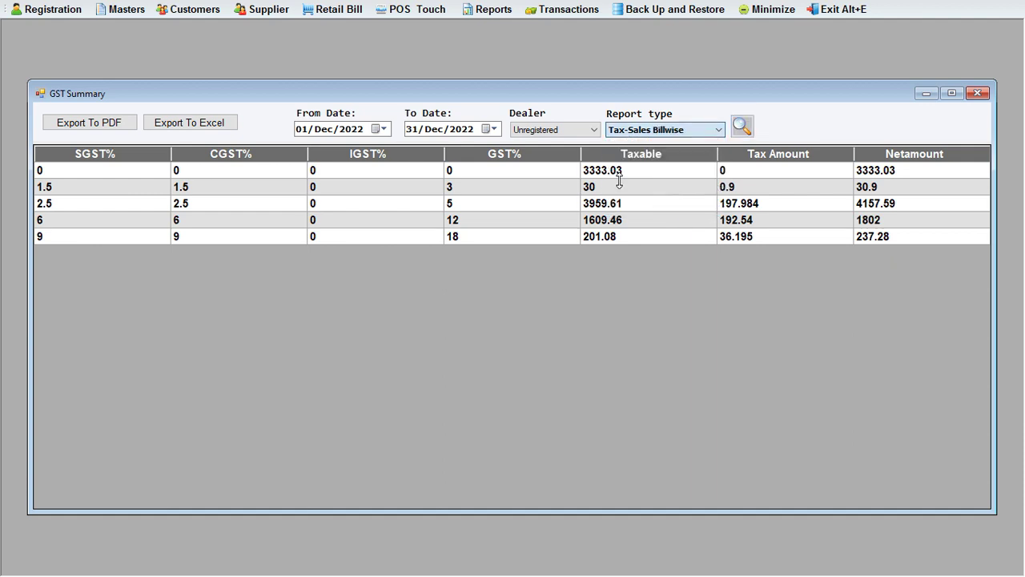
click(741, 128)
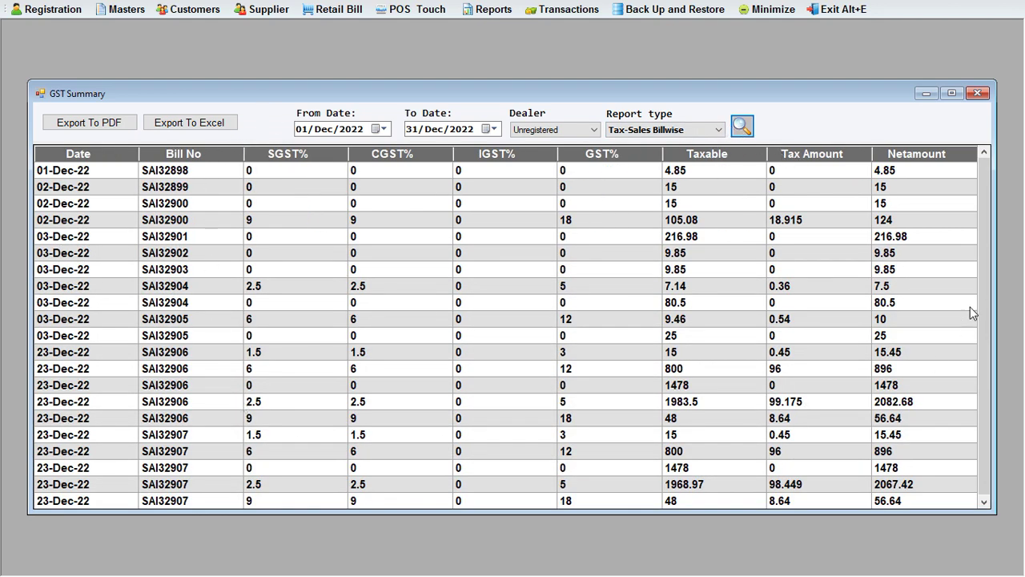
scroll(983, 274, down, 1)
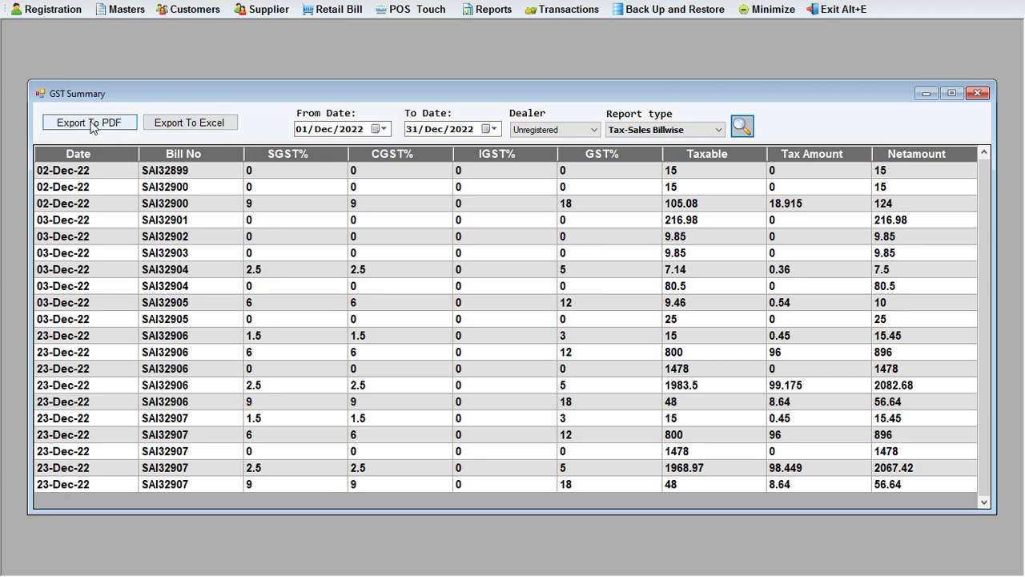
click(977, 93)
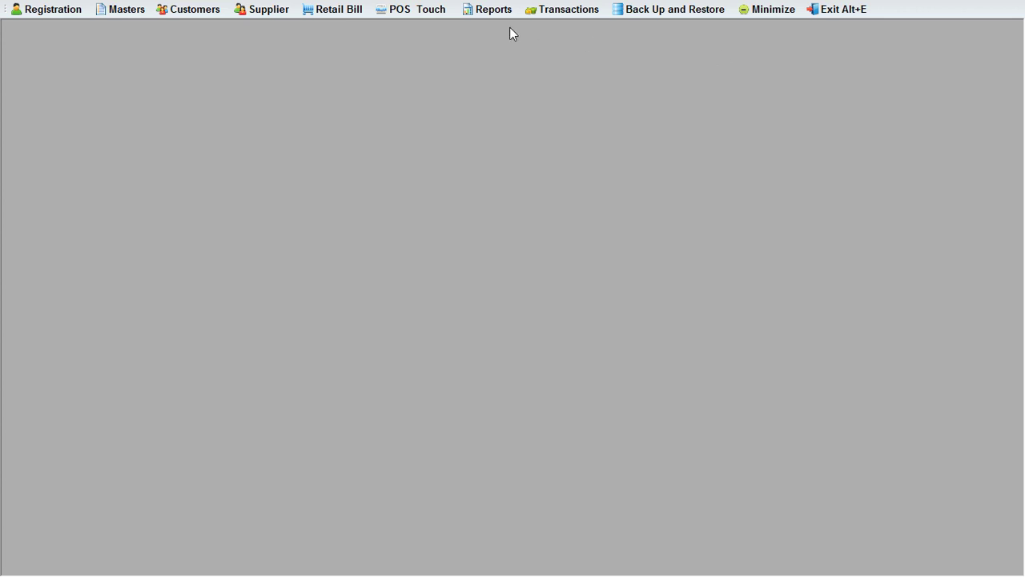
Run the Tax Reports with report type Tax-Summary for Unregistered dealers.
click(485, 11)
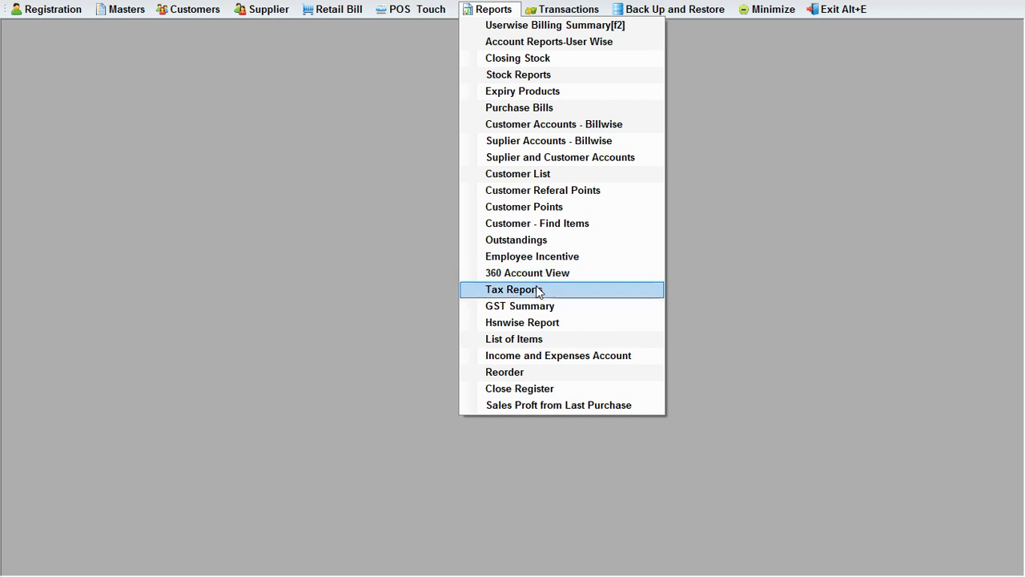
click(572, 291)
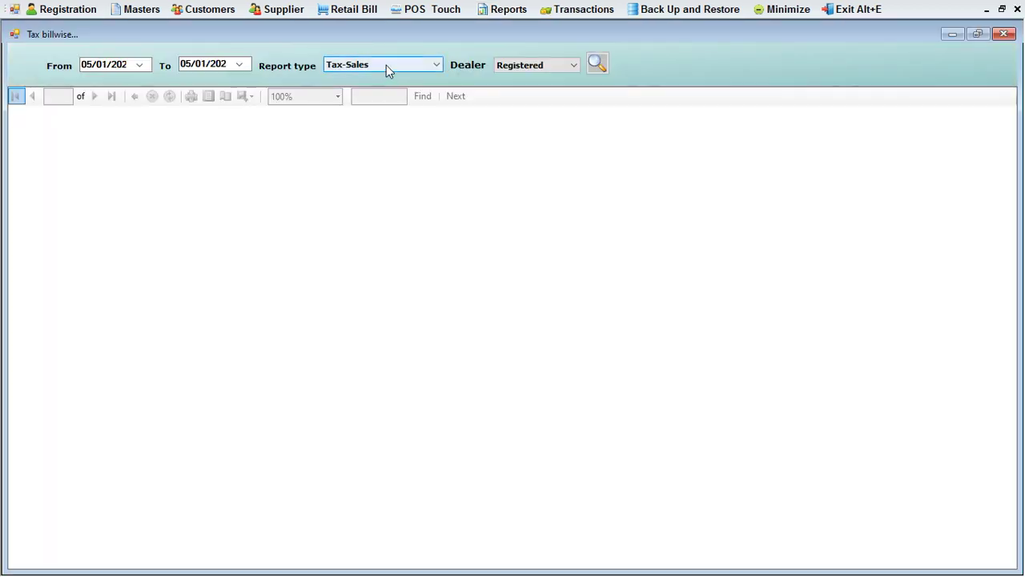
click(386, 65)
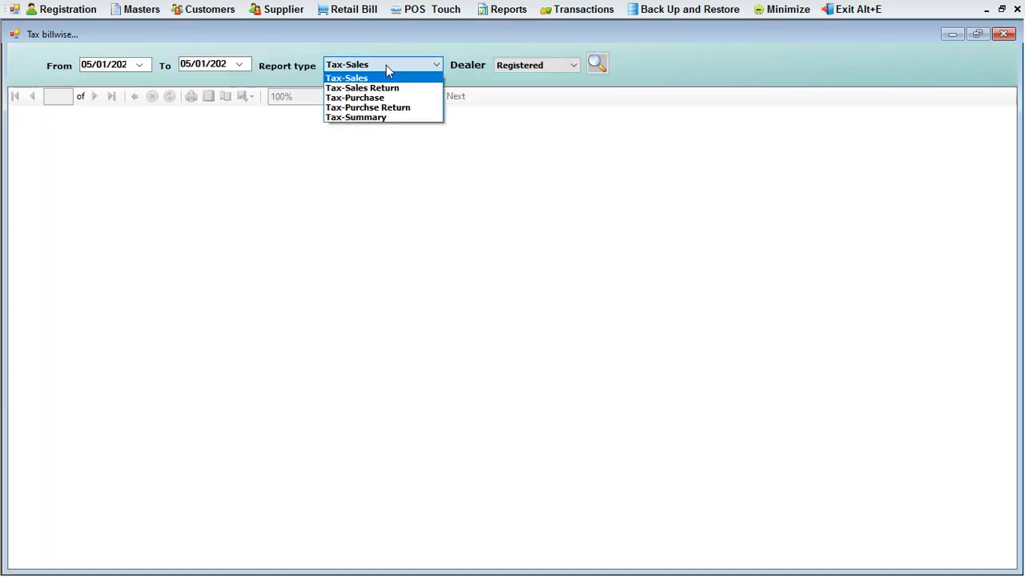
click(372, 118)
click(535, 65)
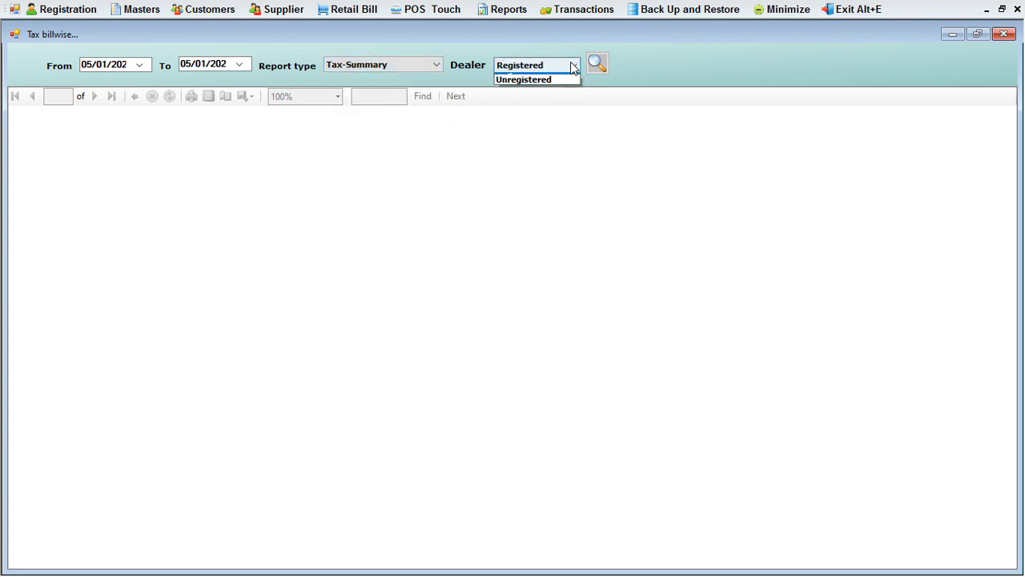
click(528, 88)
click(597, 63)
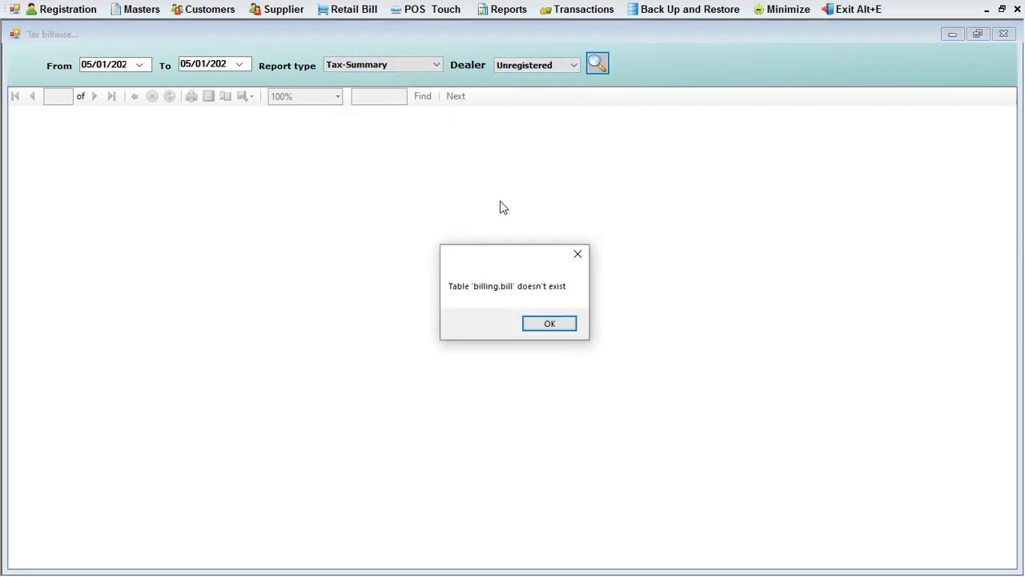
Dismiss the missing-table error and switch the report type back to Tax-Sales.
click(546, 319)
click(376, 65)
click(352, 77)
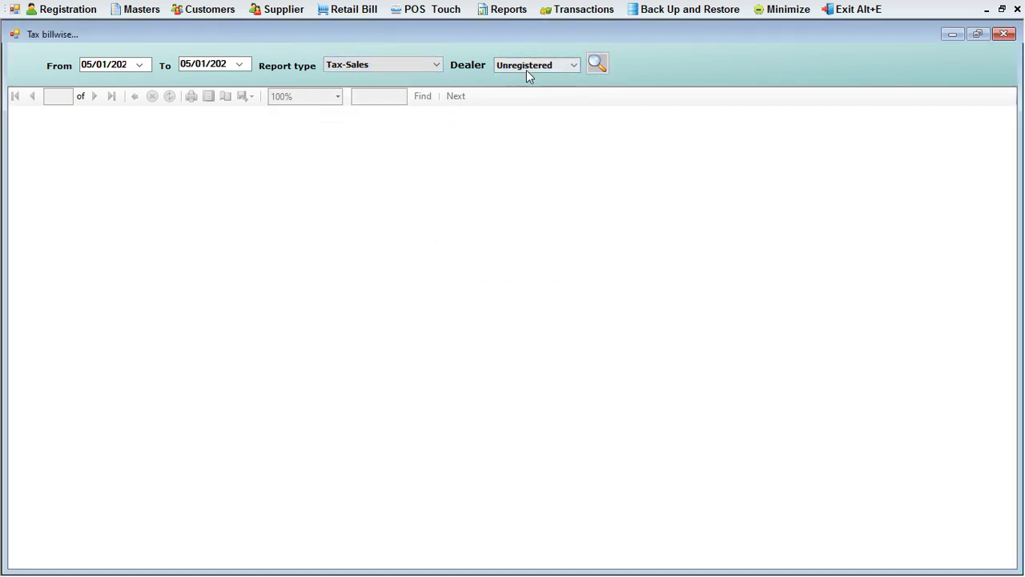
Rerun the unregistered Tax-Sales report from 01-Dec-2022 to 05-Jan-2023, then close the window.
click(597, 64)
click(141, 65)
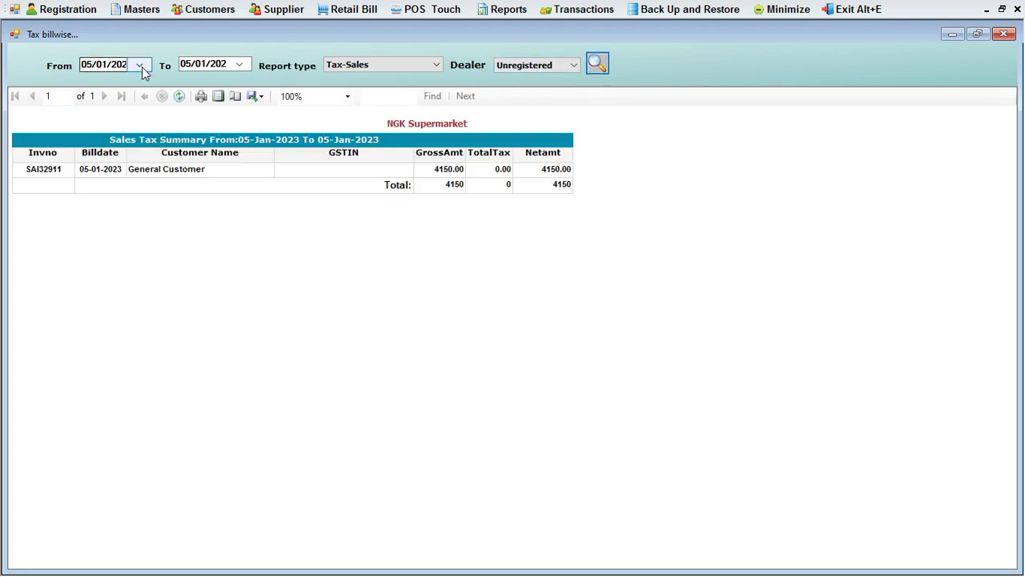
click(141, 66)
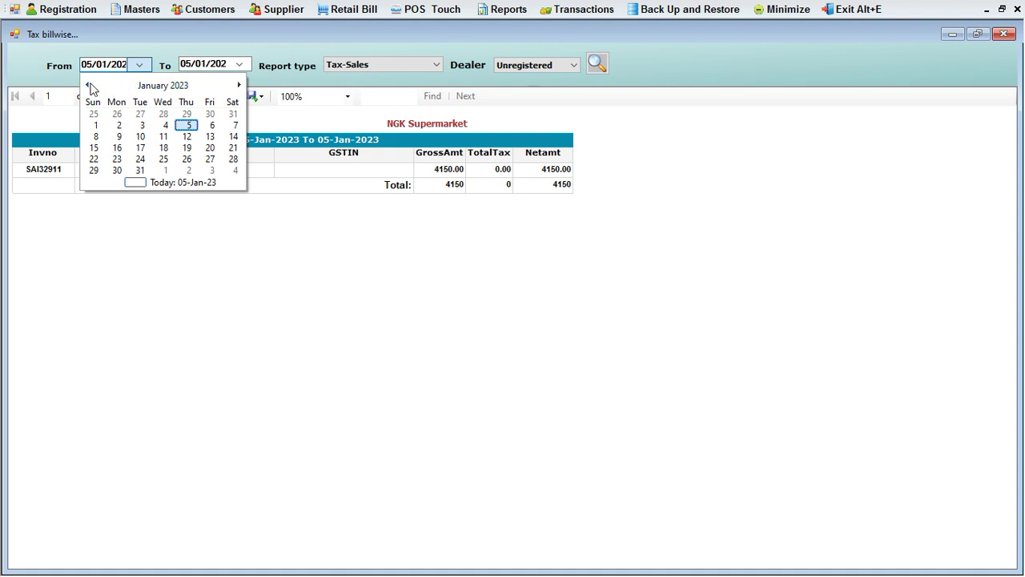
click(88, 84)
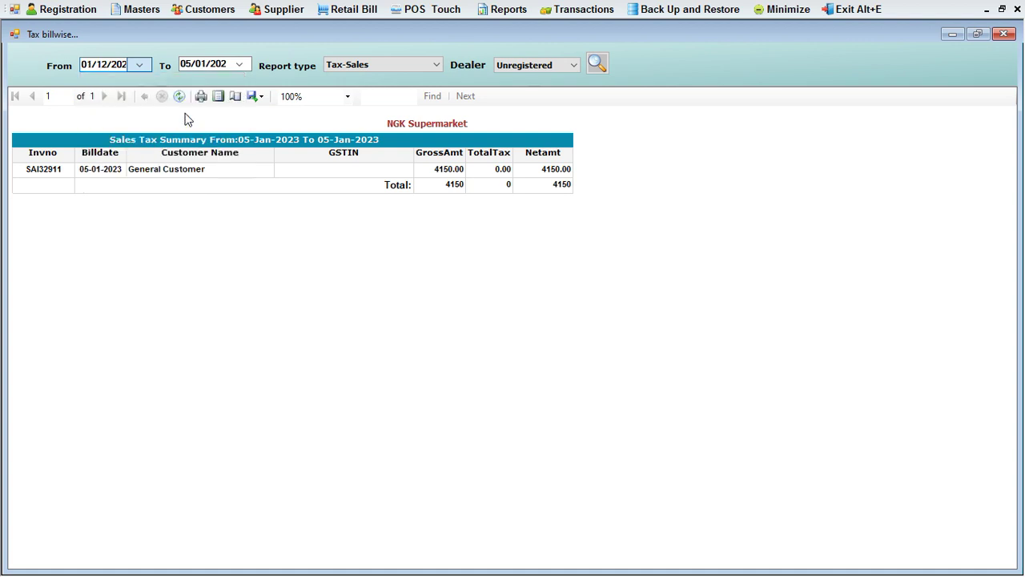
click(186, 113)
click(599, 65)
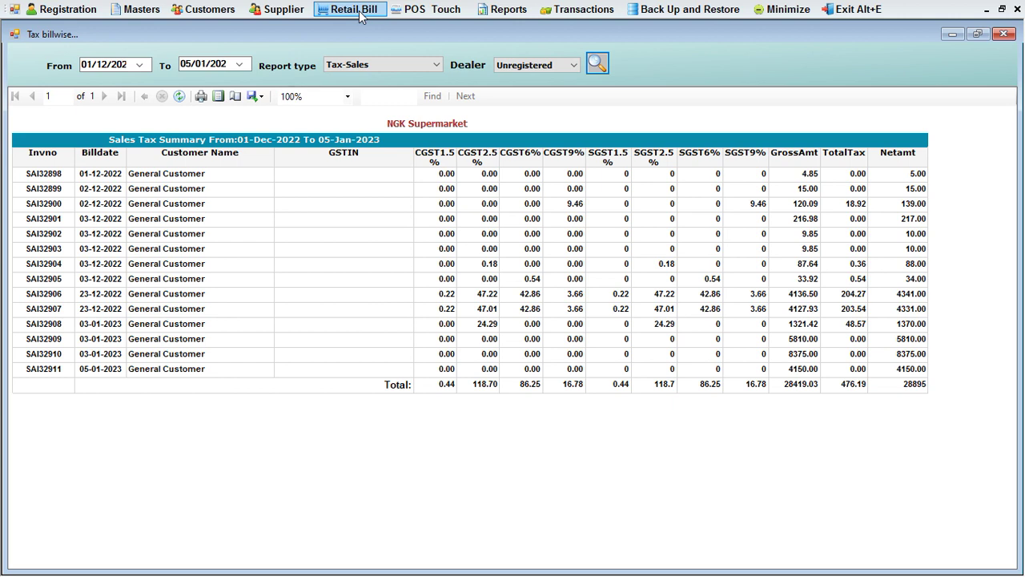
click(1003, 35)
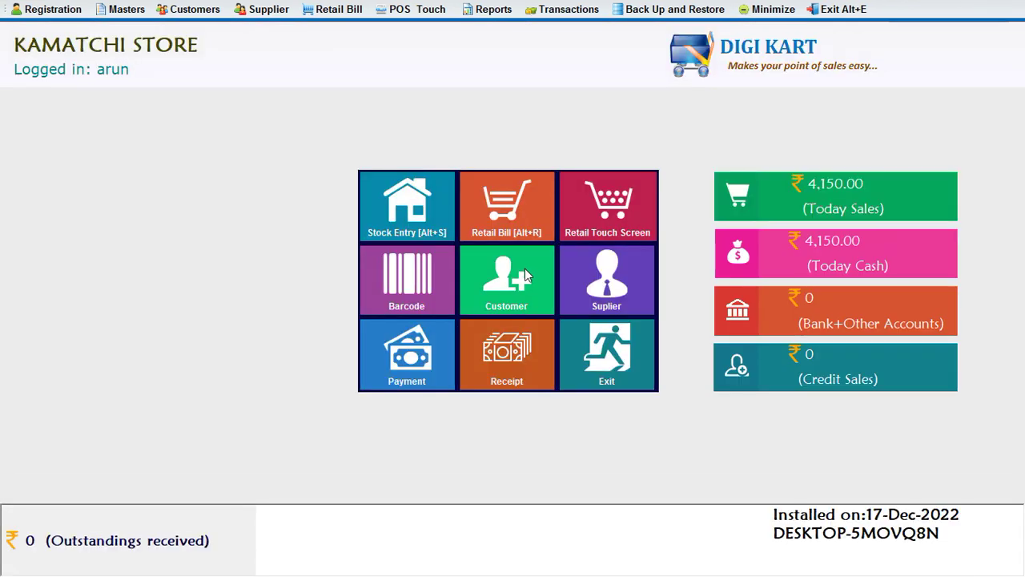